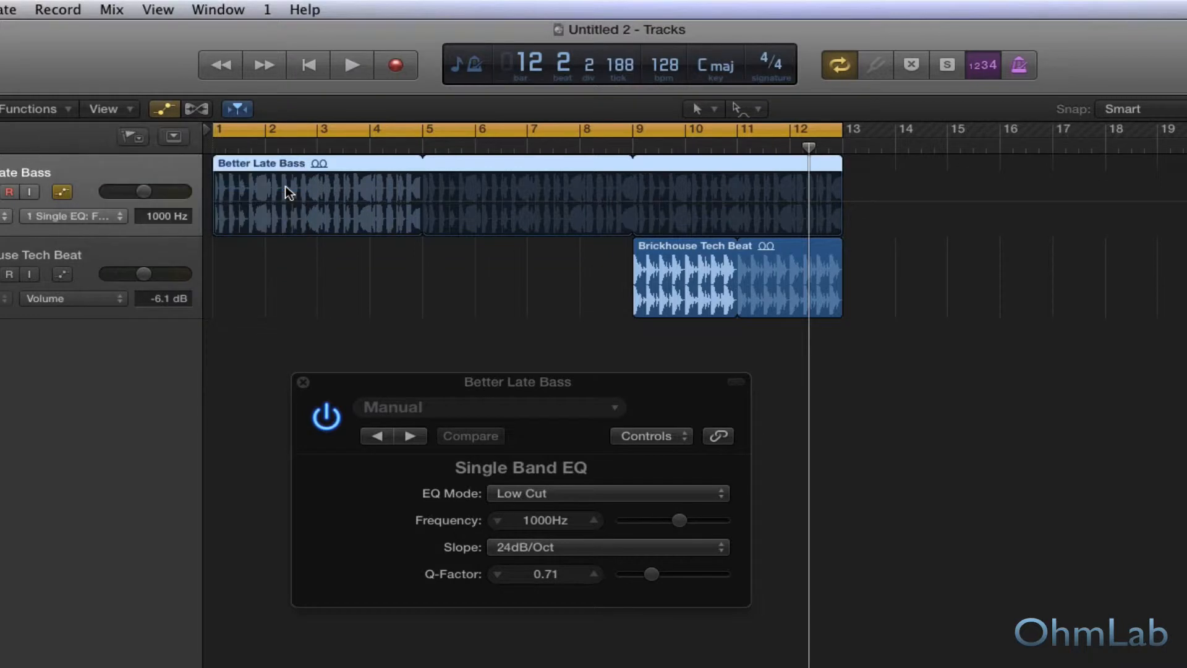
Create a Single Band EQ frequency automation point at bar 1 on the Better Late Bass track and lower it to 20 Hz
click(220, 201)
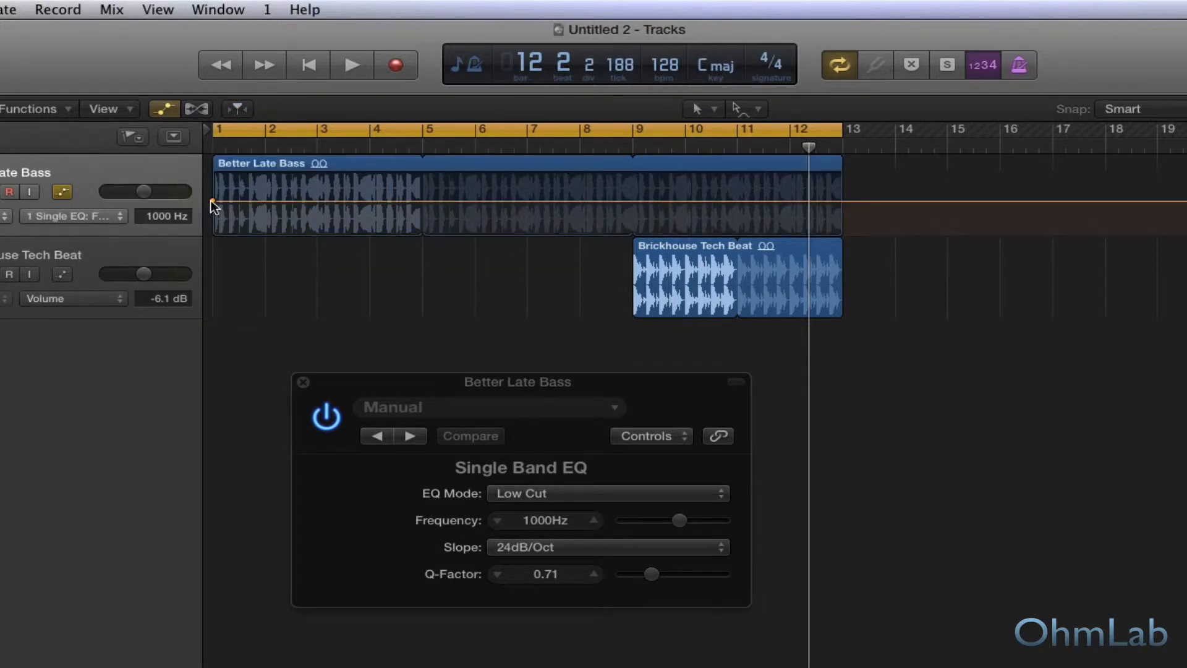
drag(212, 201, 212, 216)
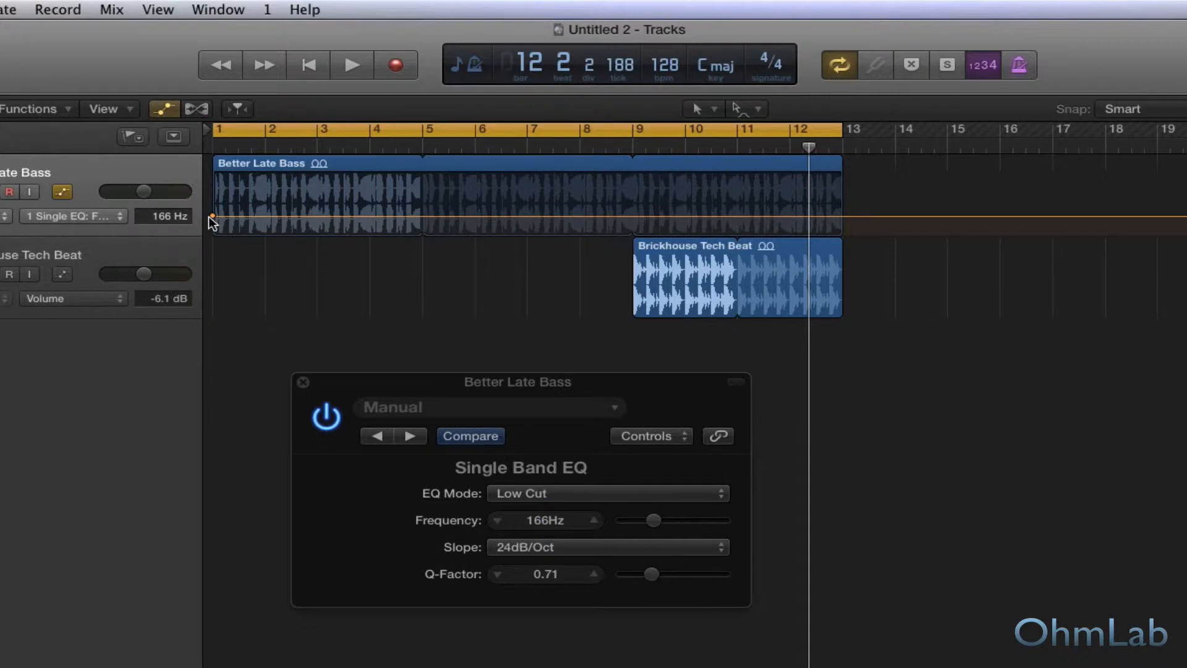
mouse_move(212, 216)
mouse_down()
mouse_move(213, 181)
mouse_move(213, 234)
mouse_up()
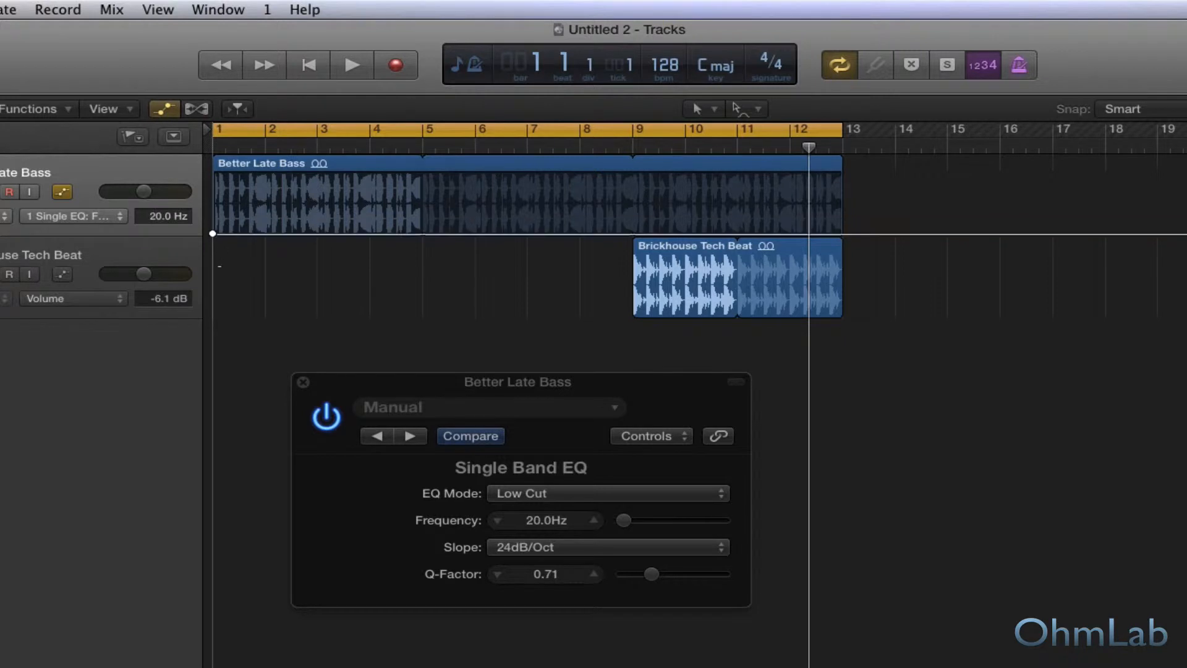
Add adjacent frequency automation points at bar 9 on Better Late Bass, the first at 20000 Hz and the second at 20 Hz
click(636, 233)
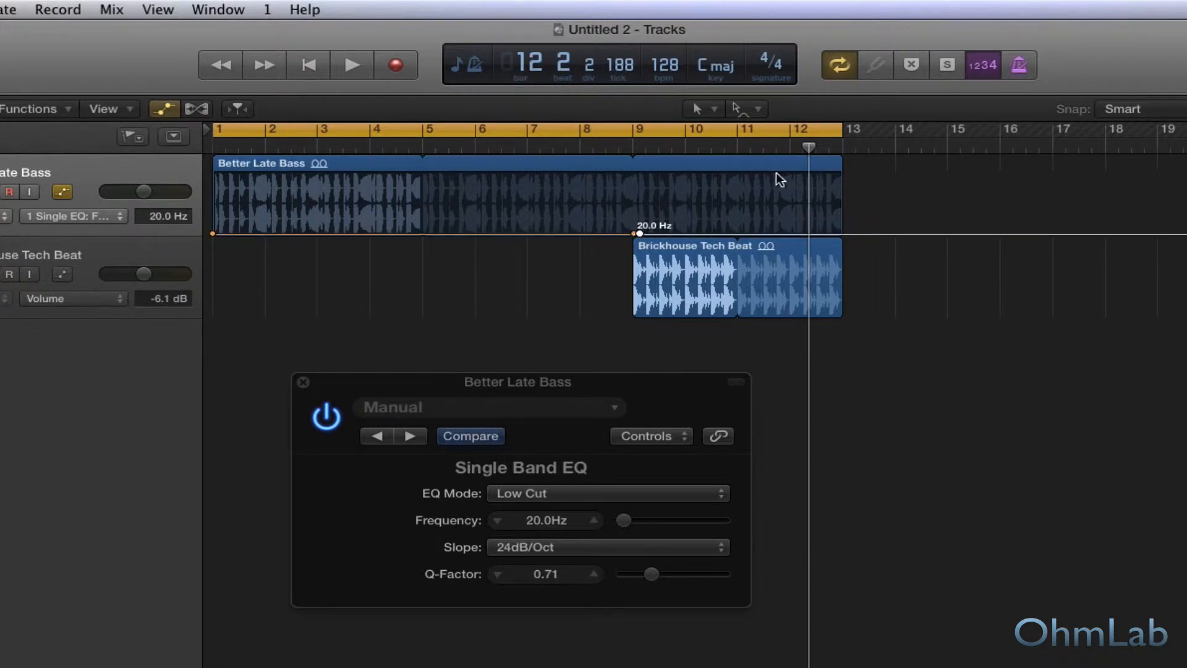
drag(809, 149, 632, 148)
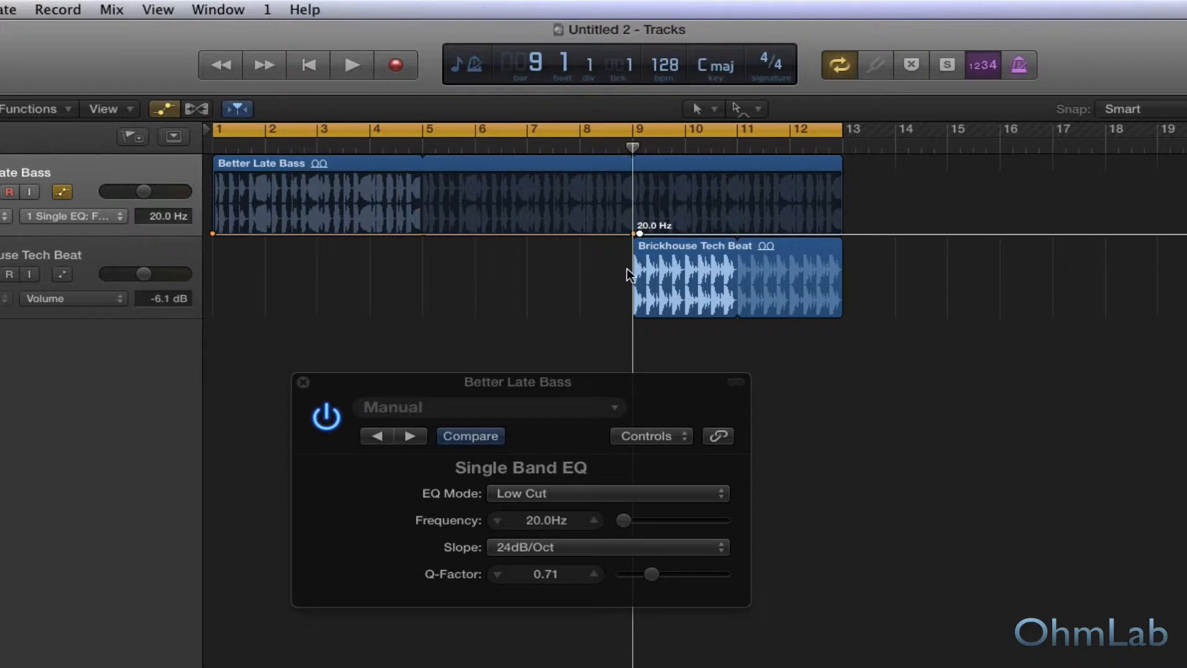
scroll(628, 271, up, 2)
scroll(627, 271, up, 3)
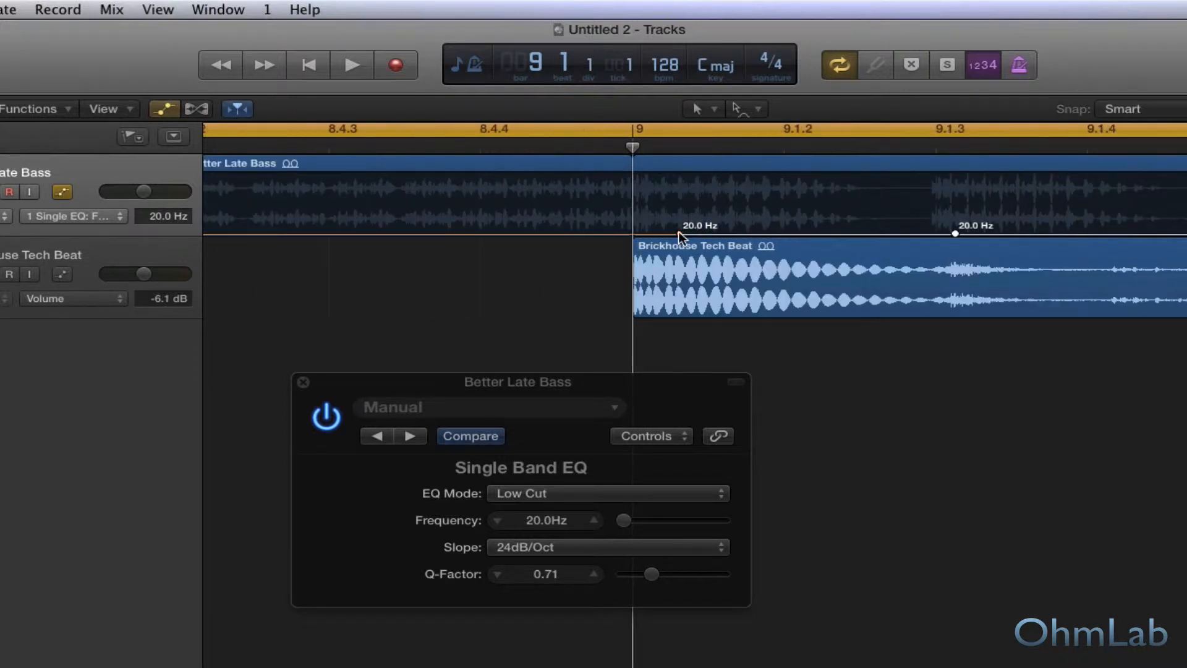
drag(638, 234, 632, 176)
drag(955, 233, 637, 233)
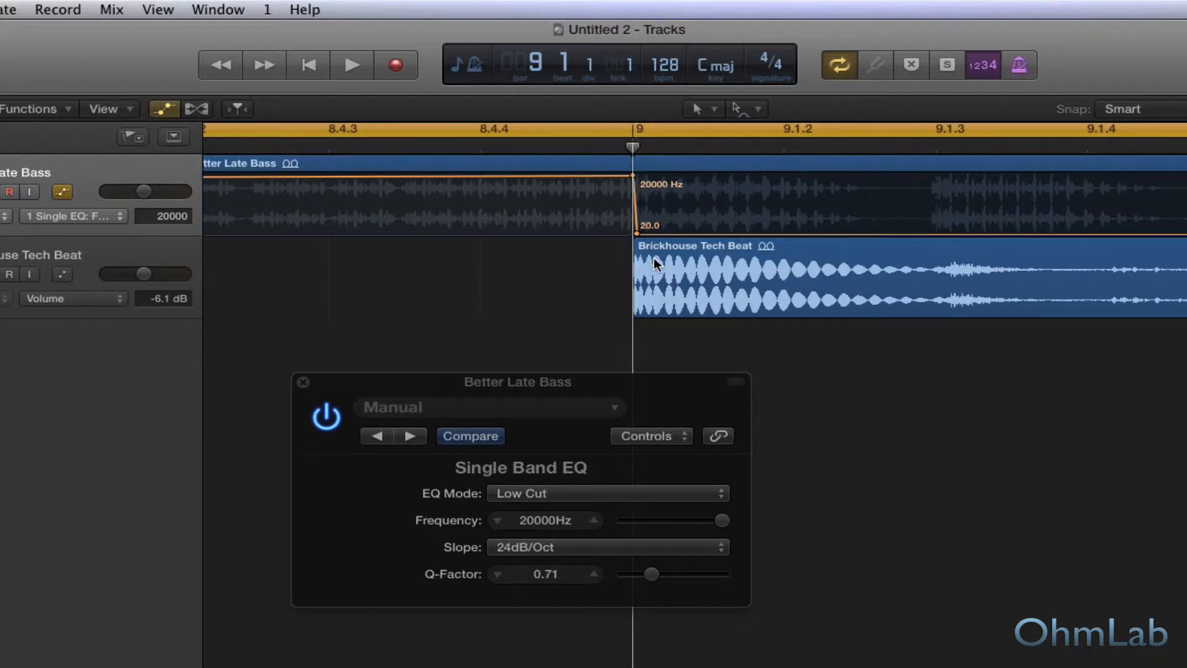
Align the 20000 Hz point exactly with bar 9 and tuck the 20 Hz point immediately after it for a steep drop
key(super+Right)
key(super+Right)
key(super+Right)
key(super+Right)
key(super+Right)
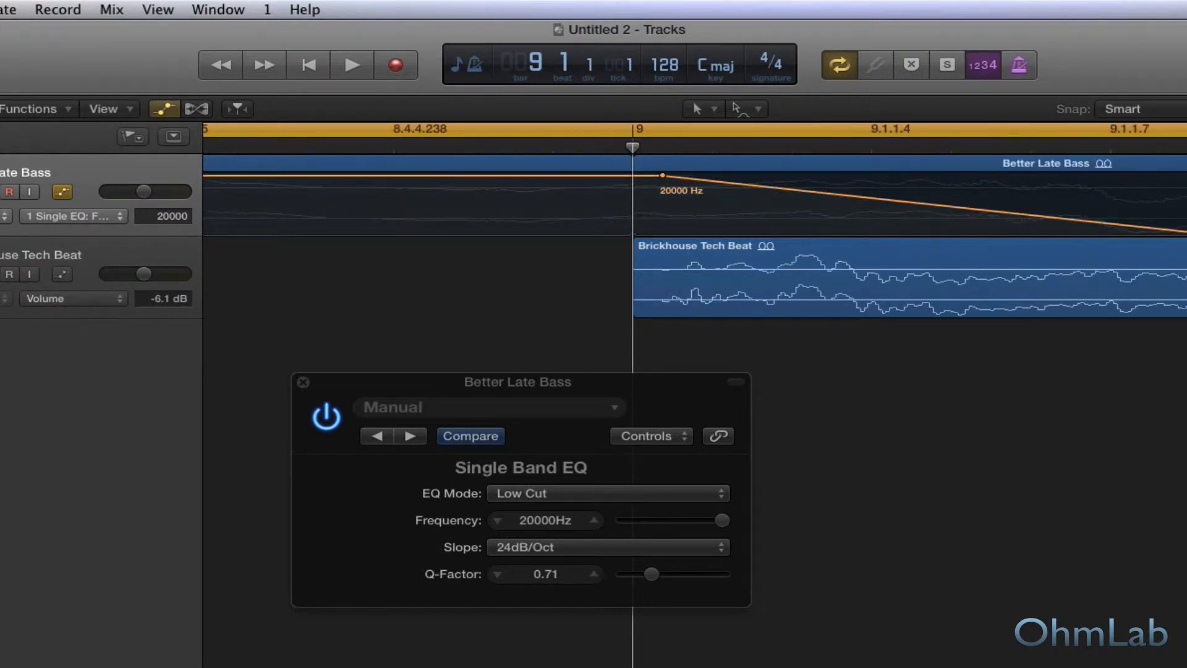
drag(1185, 233, 658, 233)
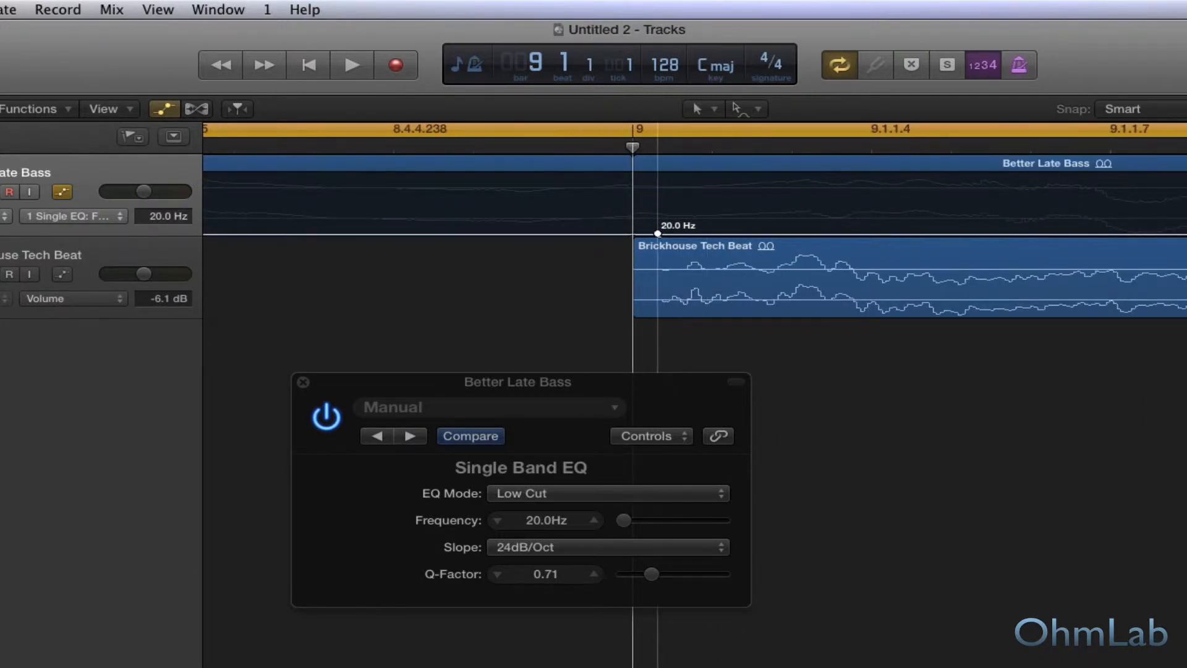
click(660, 178)
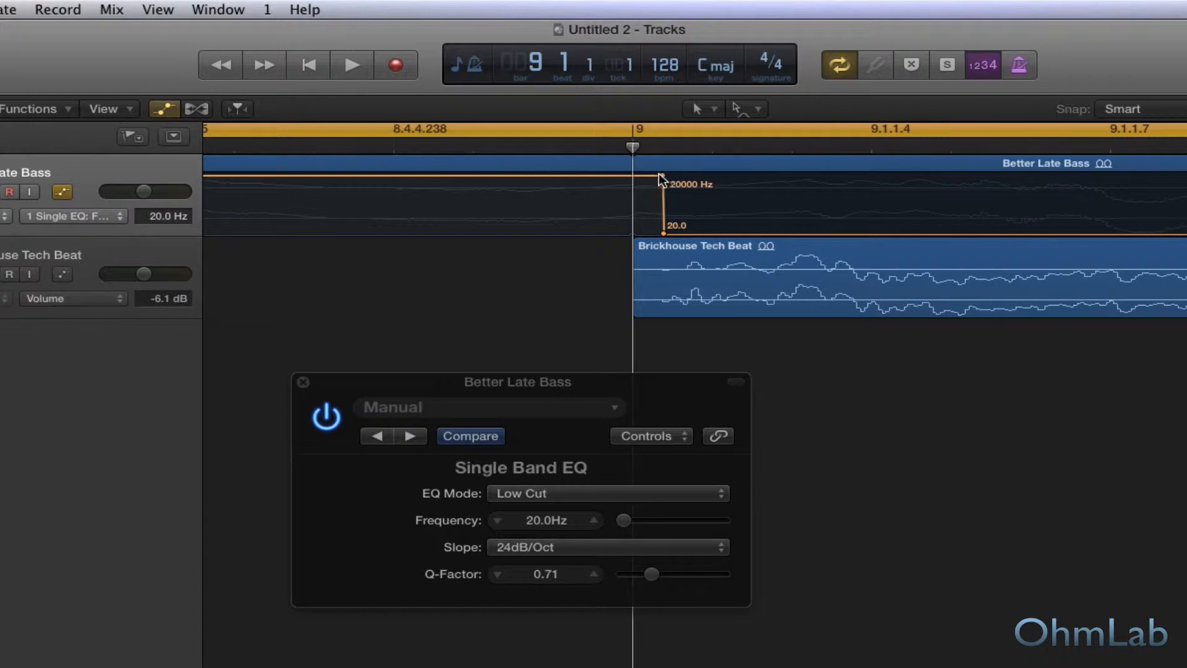
drag(661, 177, 631, 176)
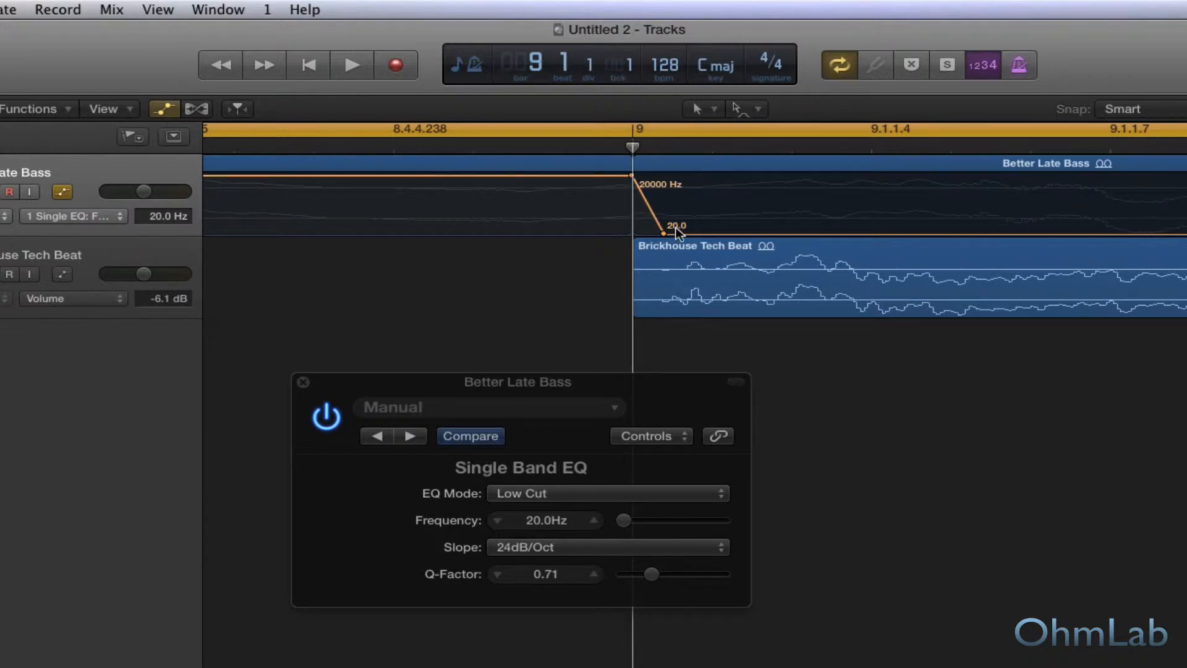
drag(664, 235, 660, 233)
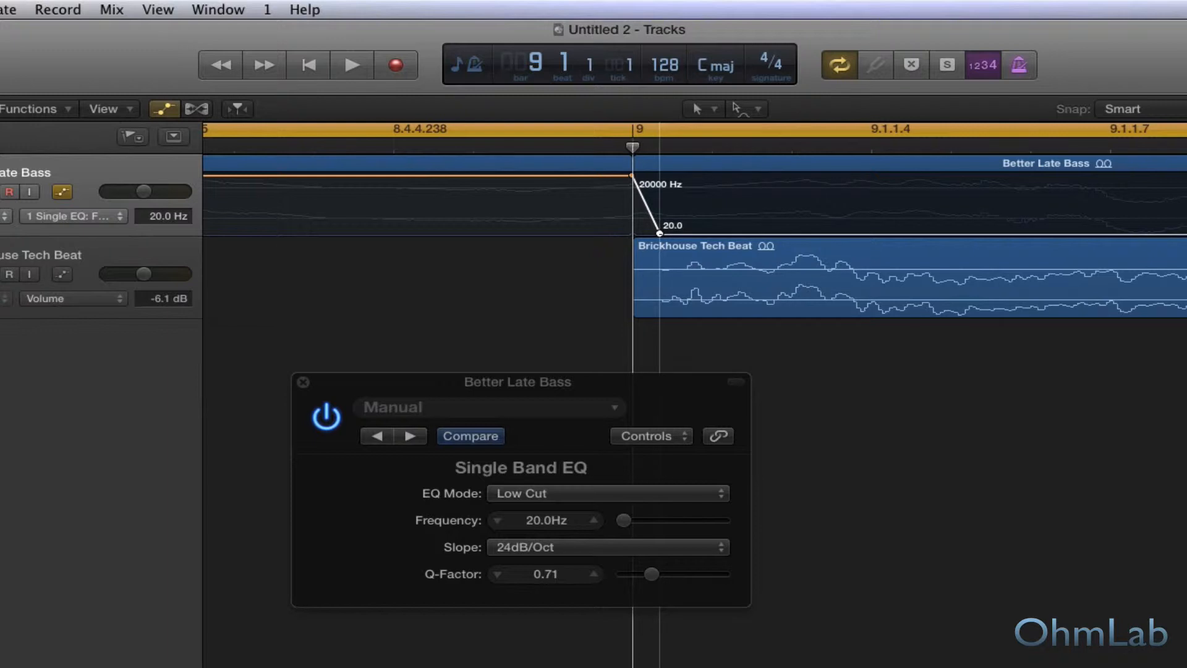
Bend the rising frequency ramp between bars 1 and 9 into a convex-down, late-rising curve using the Automation Curve Tool
ctrl+alt+click(574, 308)
ctrl+alt+click(575, 307)
click(756, 110)
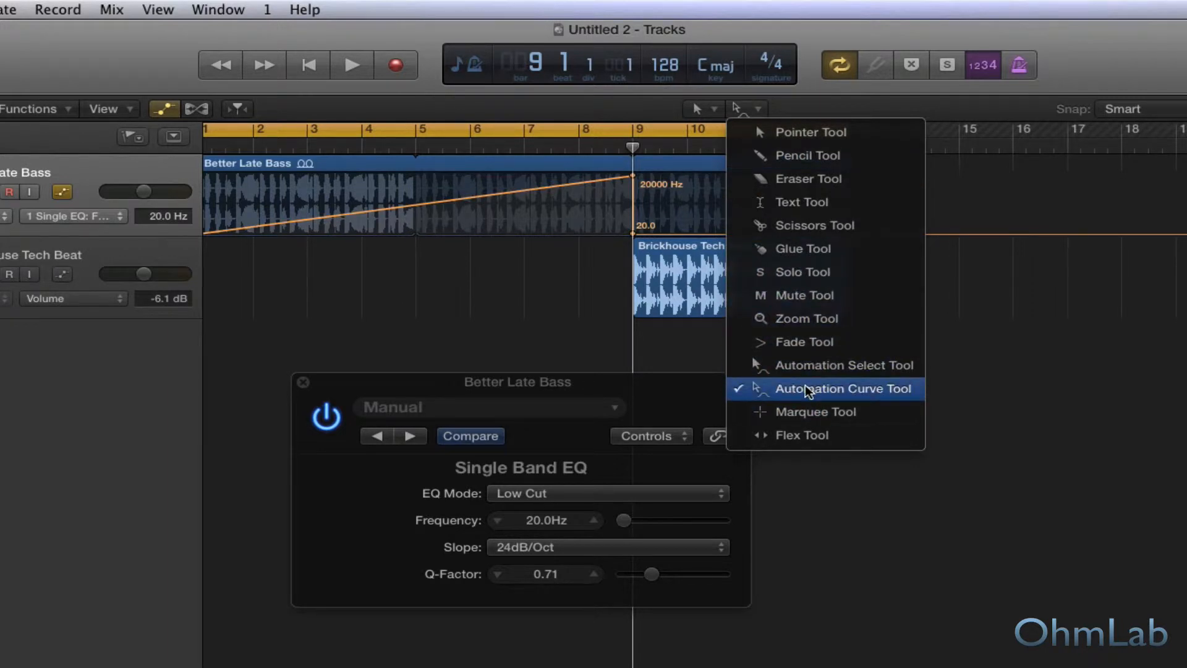
click(750, 390)
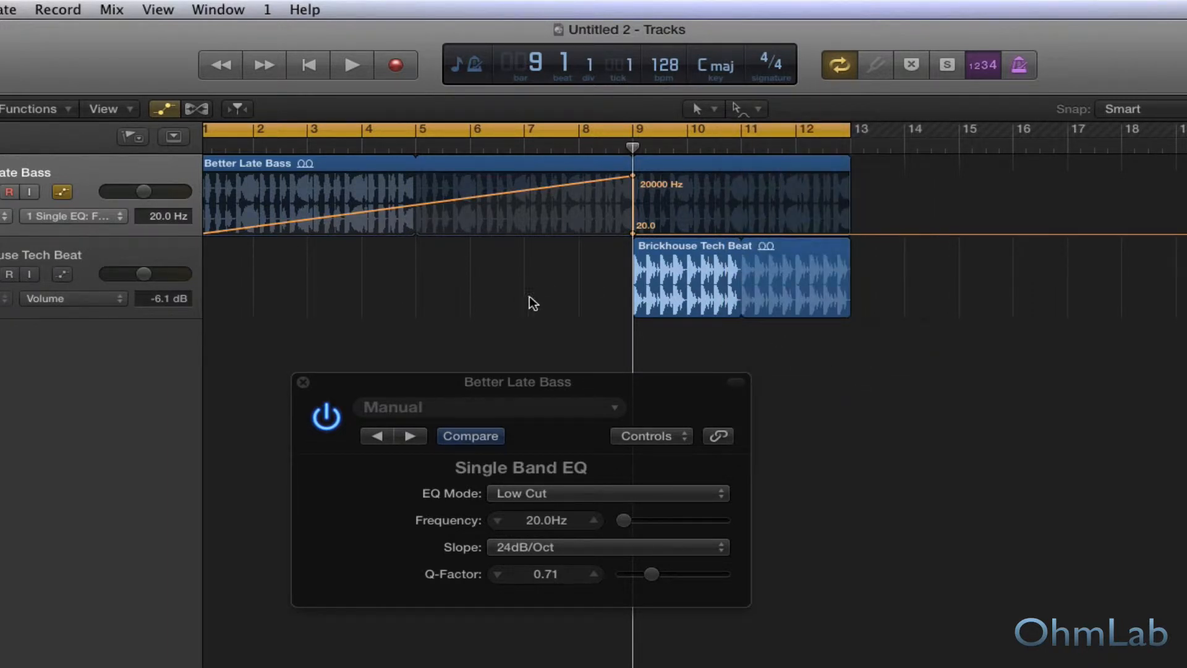
click(558, 193)
drag(558, 193, 579, 252)
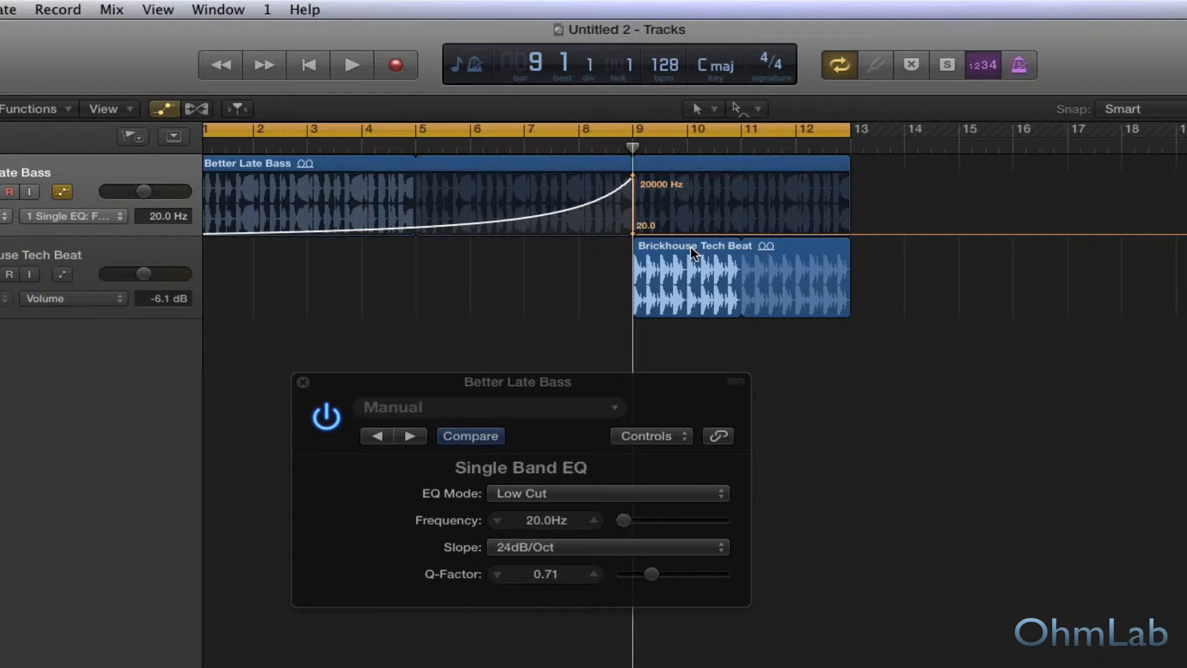
Play back the arrangement from bar 1 past the Brickhouse Tech Beat entry to audition the low-cut sweep, and stop playback
scroll(691, 247, down, 8)
scroll(691, 246, up, 10)
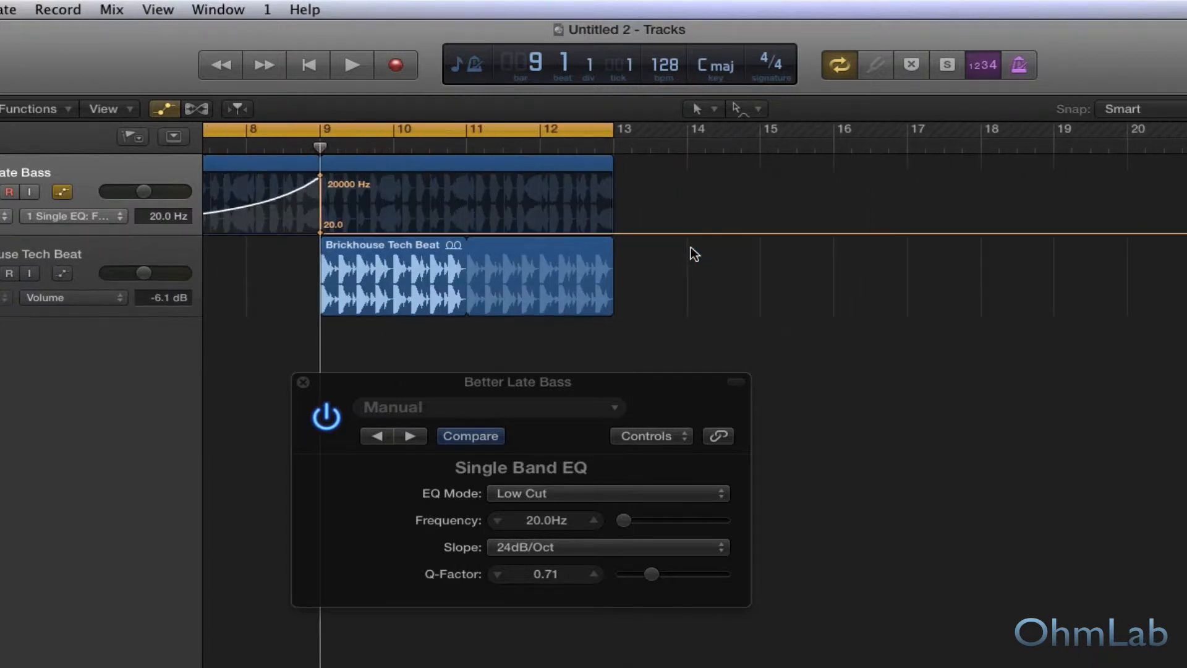
scroll(691, 246, left, 8)
key(space)
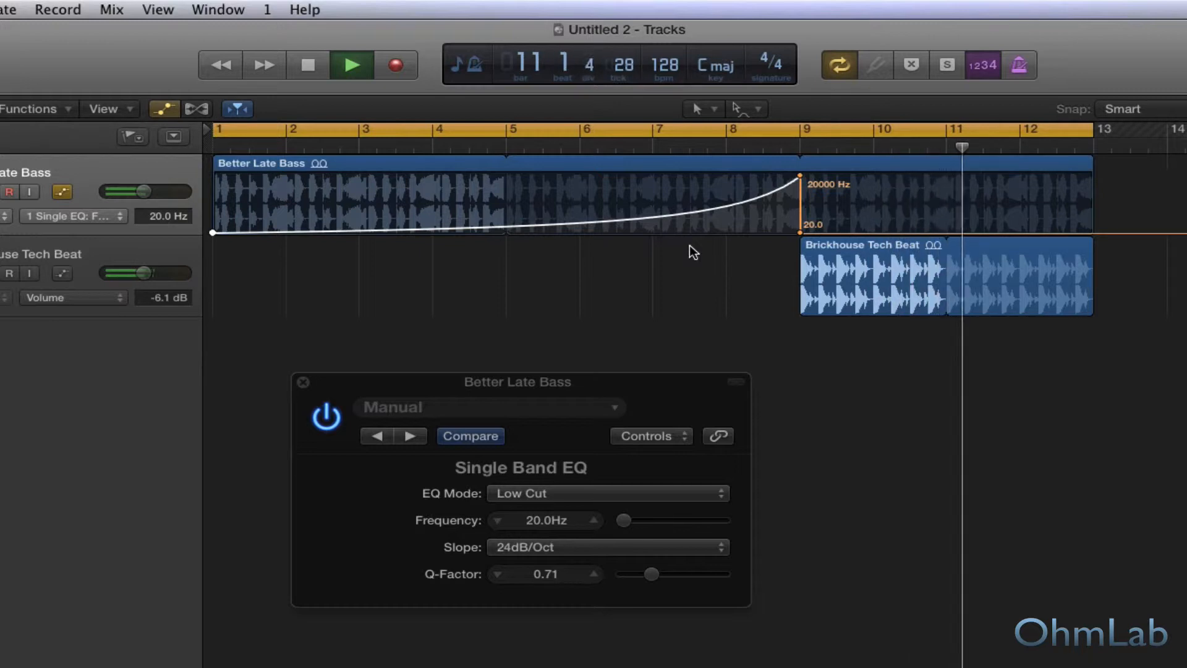
key(space)
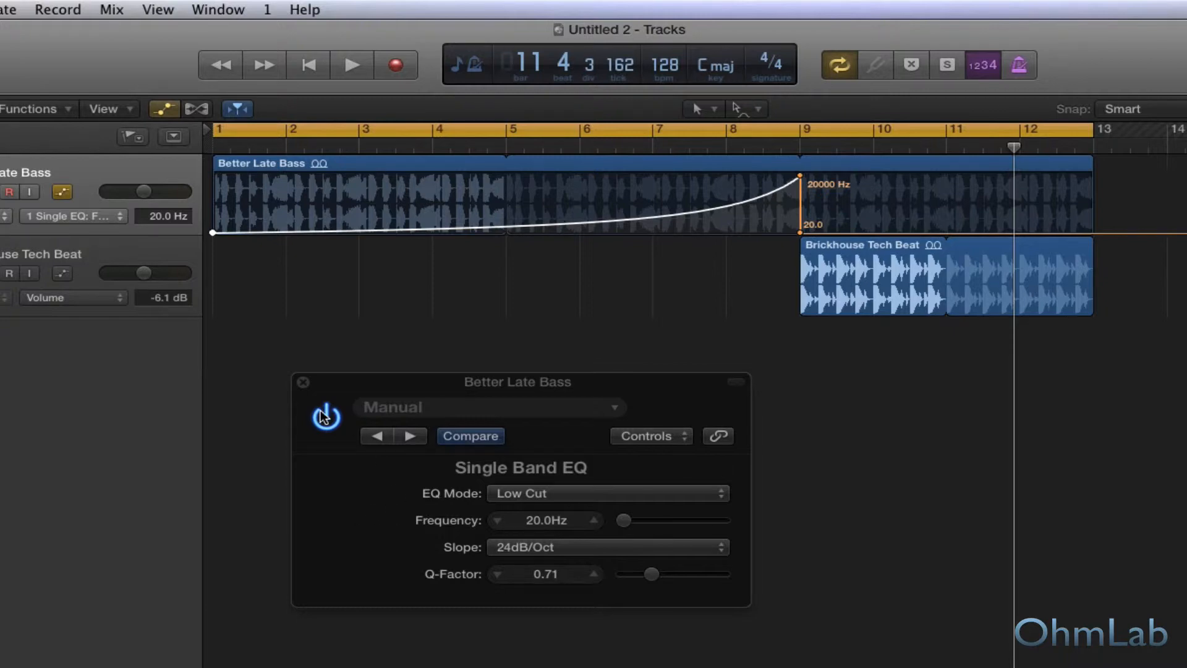
Replace the Single Band EQ on Better Late Bass with a Channel EQ and place its window below the tracks
click(303, 381)
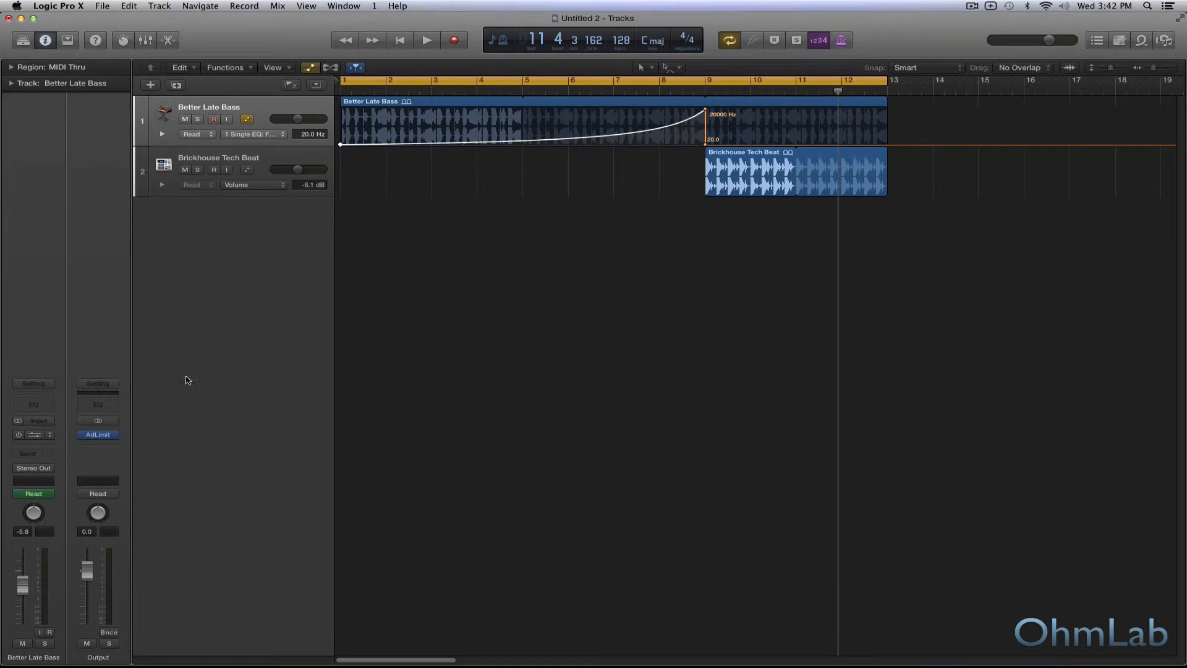
click(50, 436)
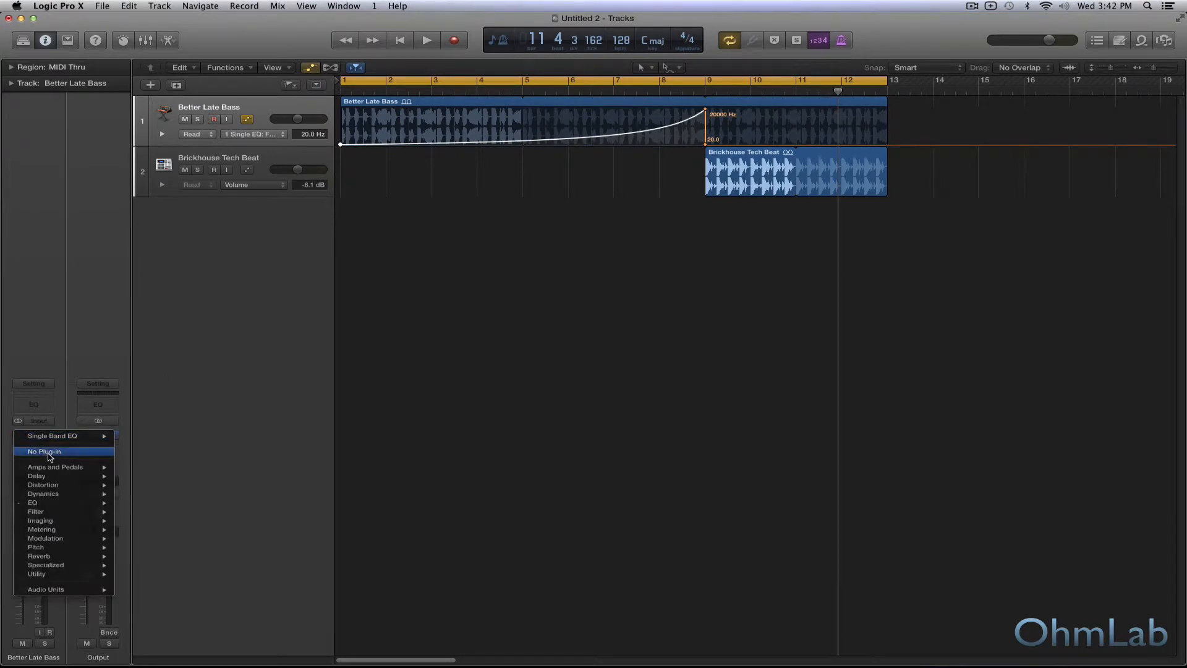
click(51, 455)
click(44, 436)
mouse_move(37, 483)
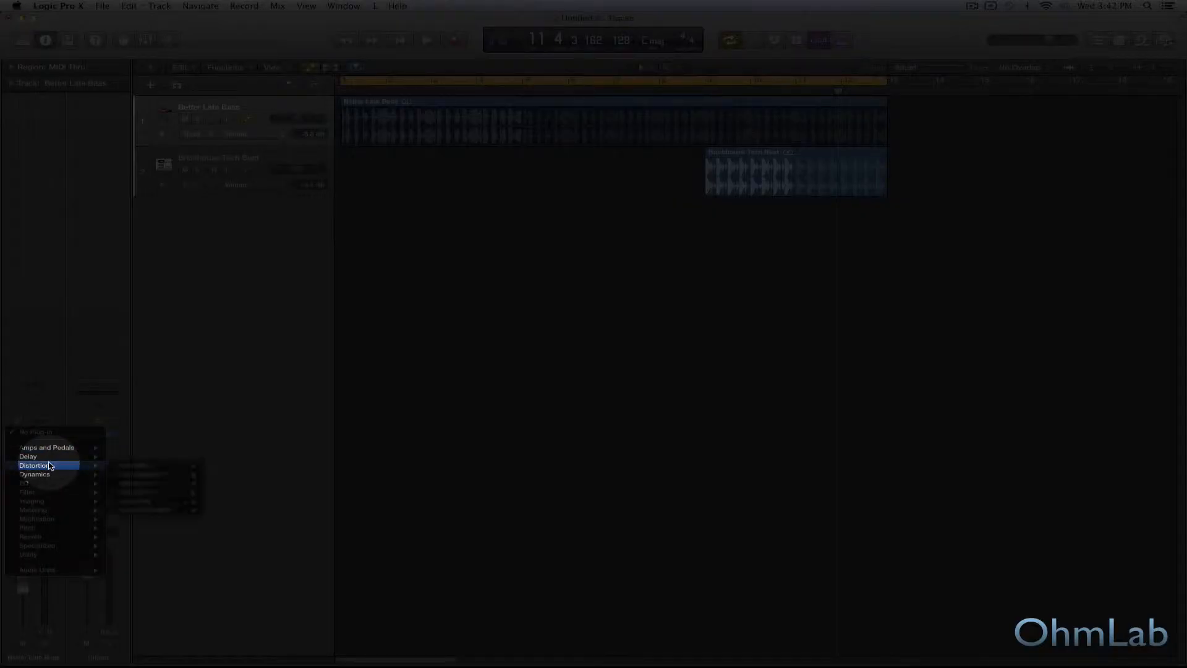
click(225, 483)
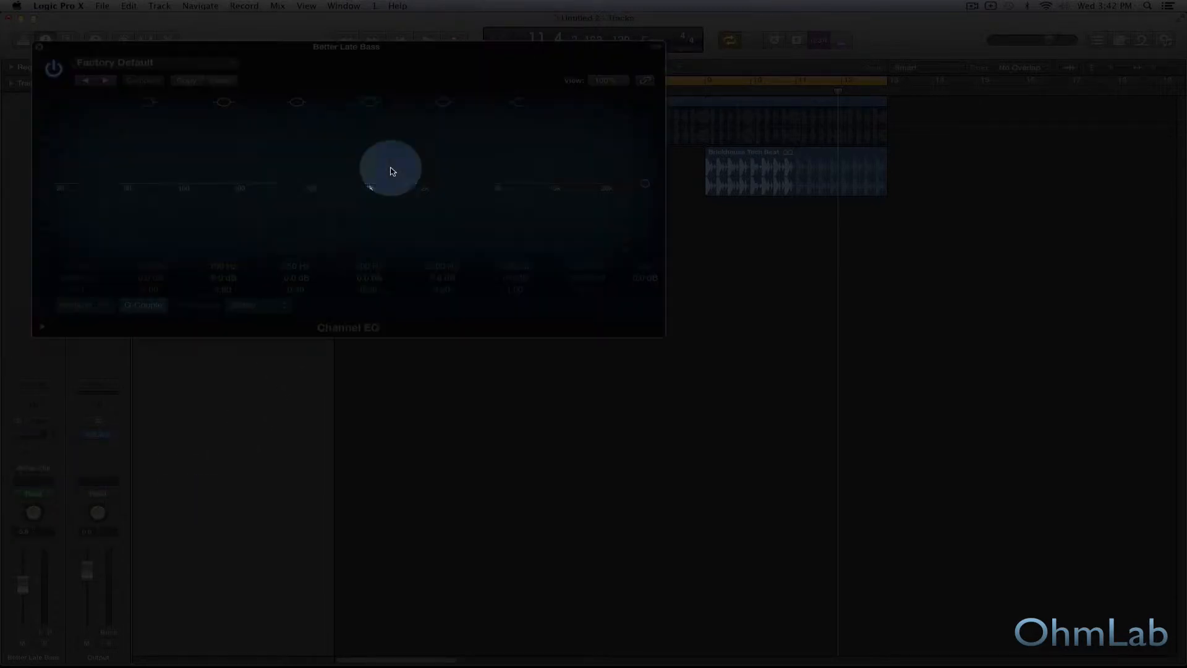
drag(272, 49, 590, 236)
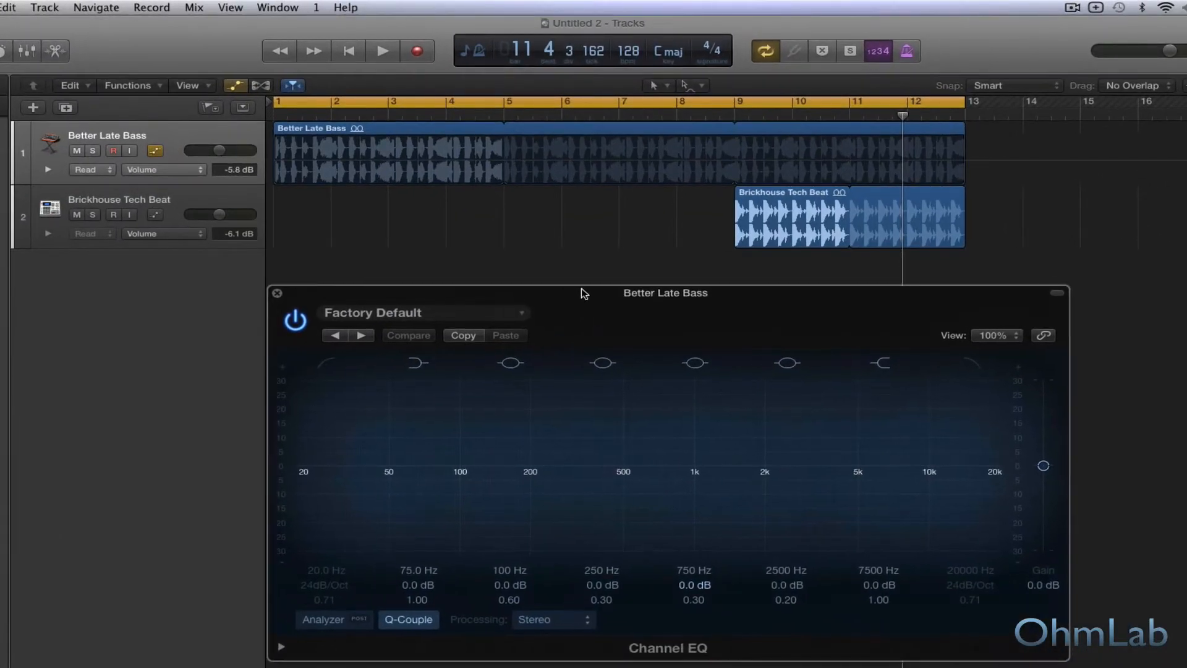
Enable the Channel EQ's low cut band and set the first peak band to 49.5 Hz, +8.5 dB and Q 0.98
click(328, 363)
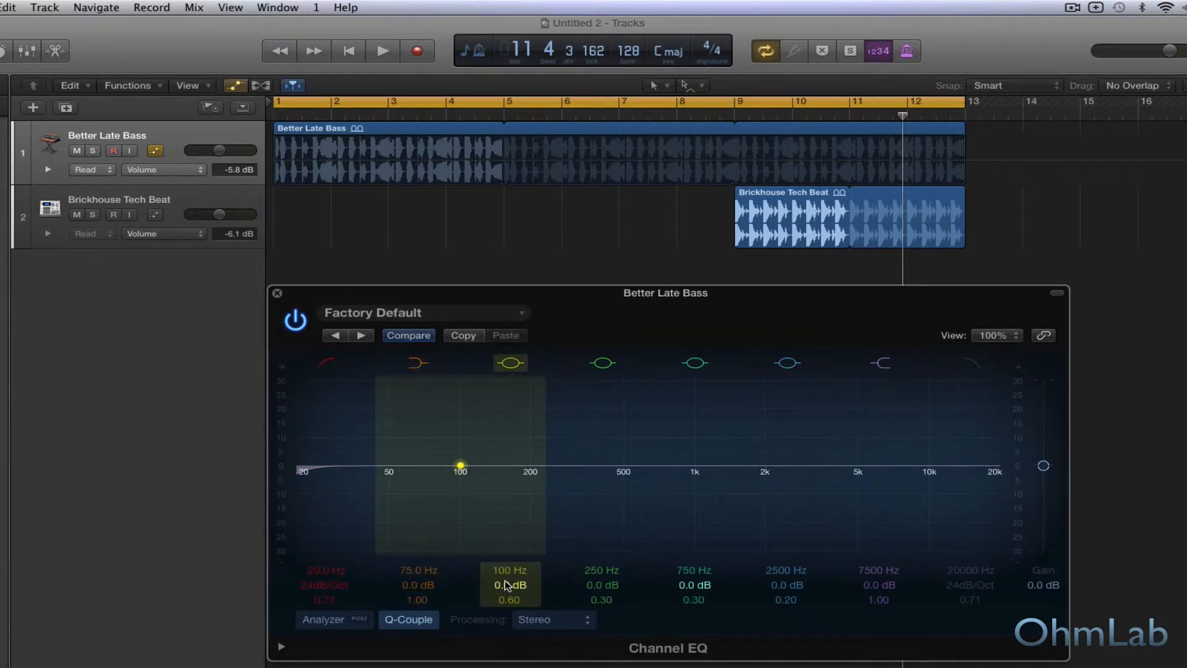
mouse_move(505, 590)
mouse_down()
mouse_move(506, 544)
mouse_move(505, 598)
mouse_up()
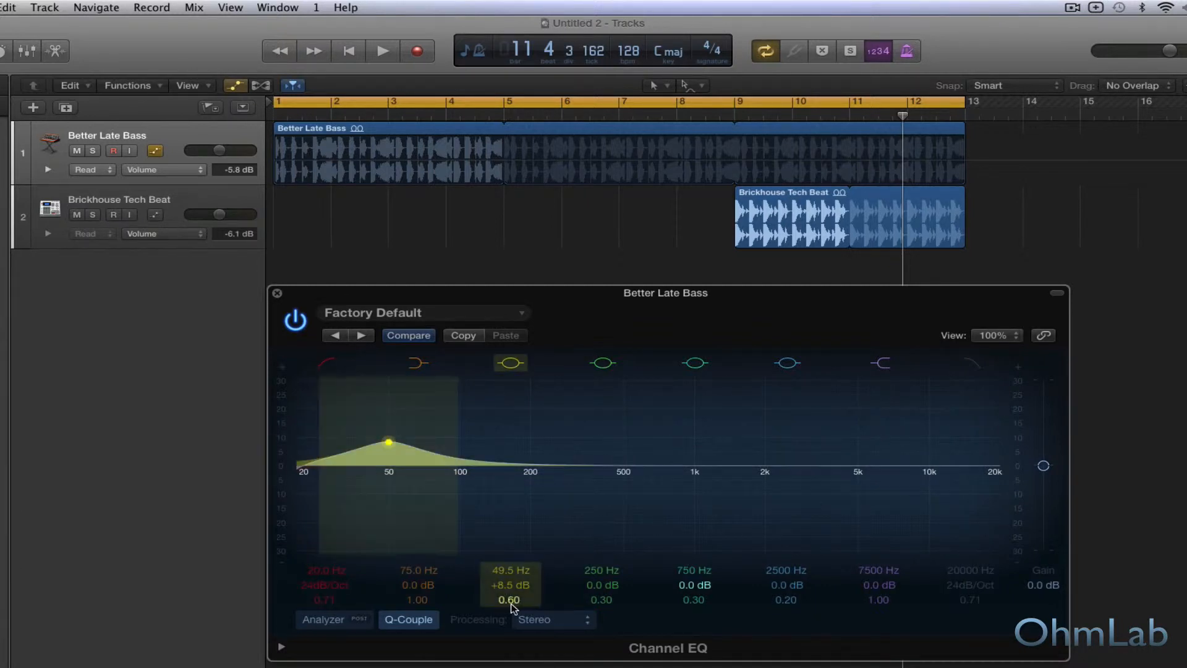
mouse_move(510, 604)
mouse_down()
mouse_move(510, 575)
mouse_move(510, 643)
mouse_move(509, 599)
mouse_up()
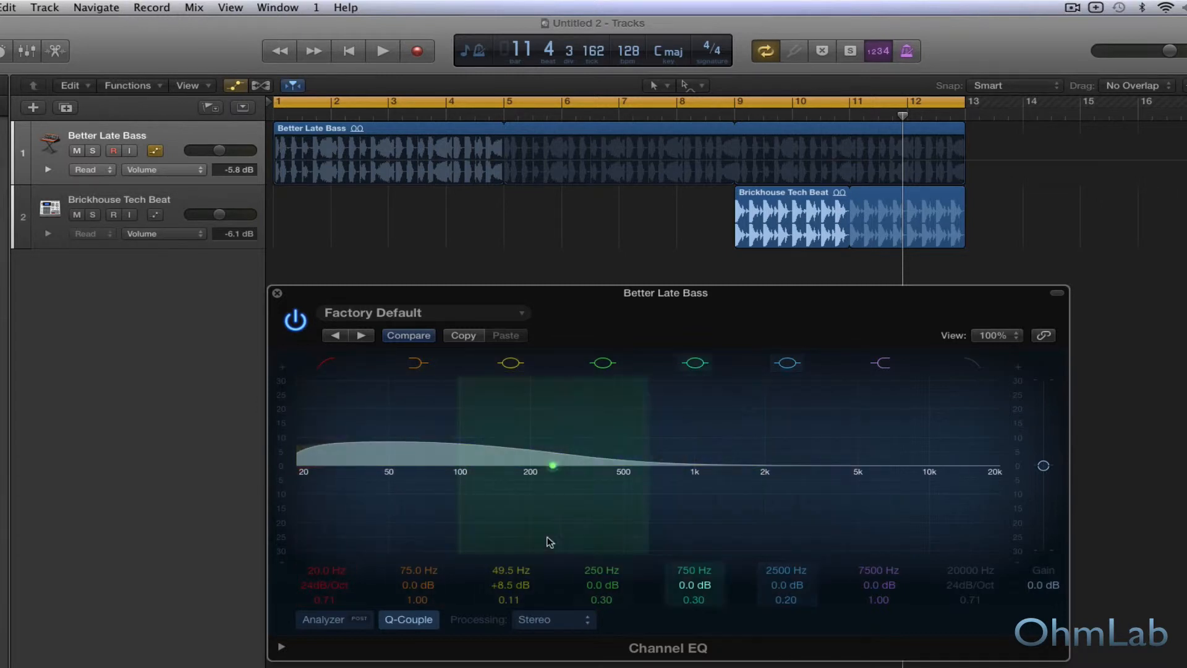
mouse_move(513, 603)
mouse_down()
mouse_move(513, 550)
mouse_move(512, 607)
mouse_up()
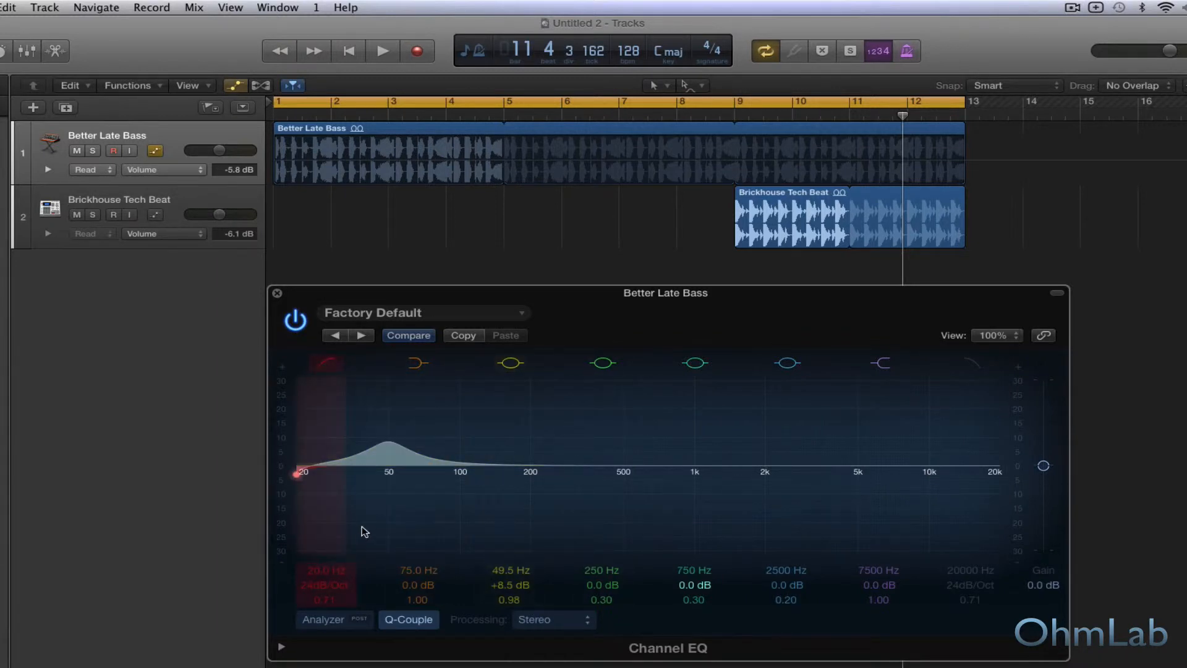
Show Channel EQ Low Cut Frequency automation on Better Late Bass and add 20 Hz points at bars 1 and 9
click(168, 175)
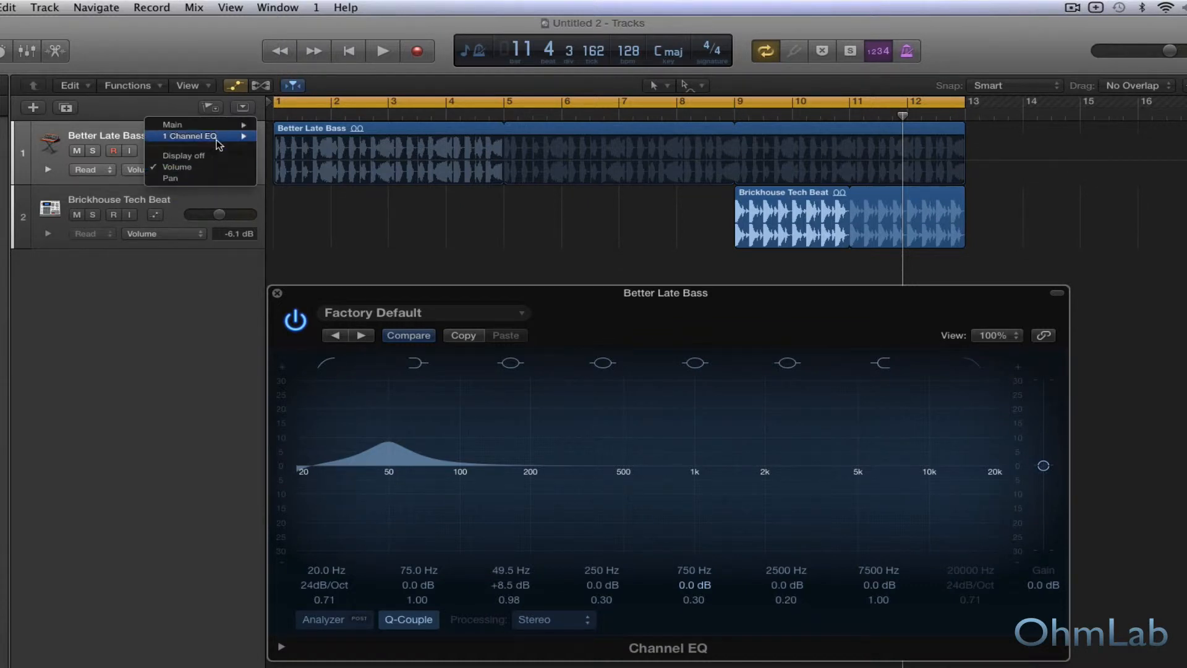
mouse_move(218, 141)
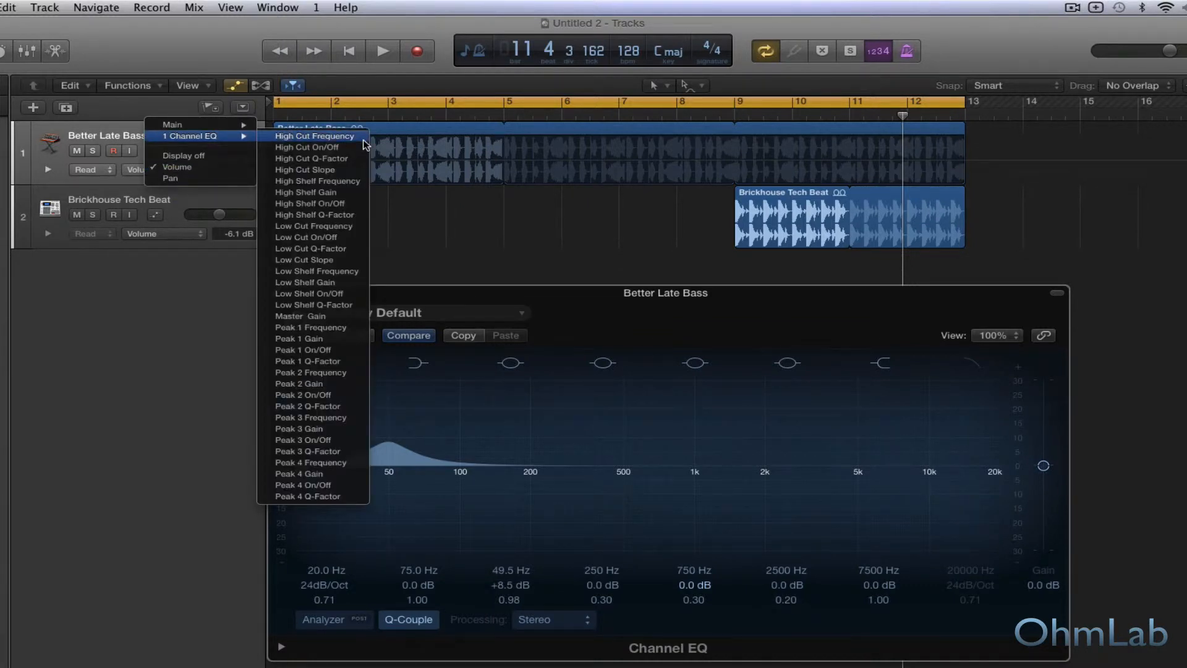
click(344, 227)
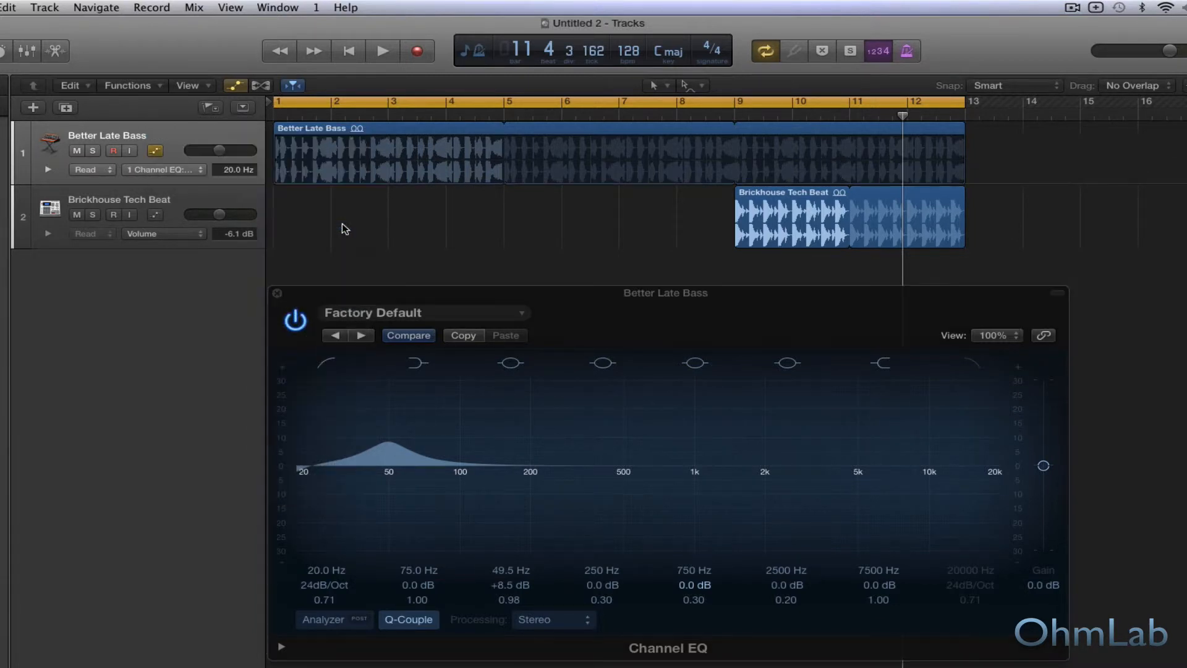
click(275, 183)
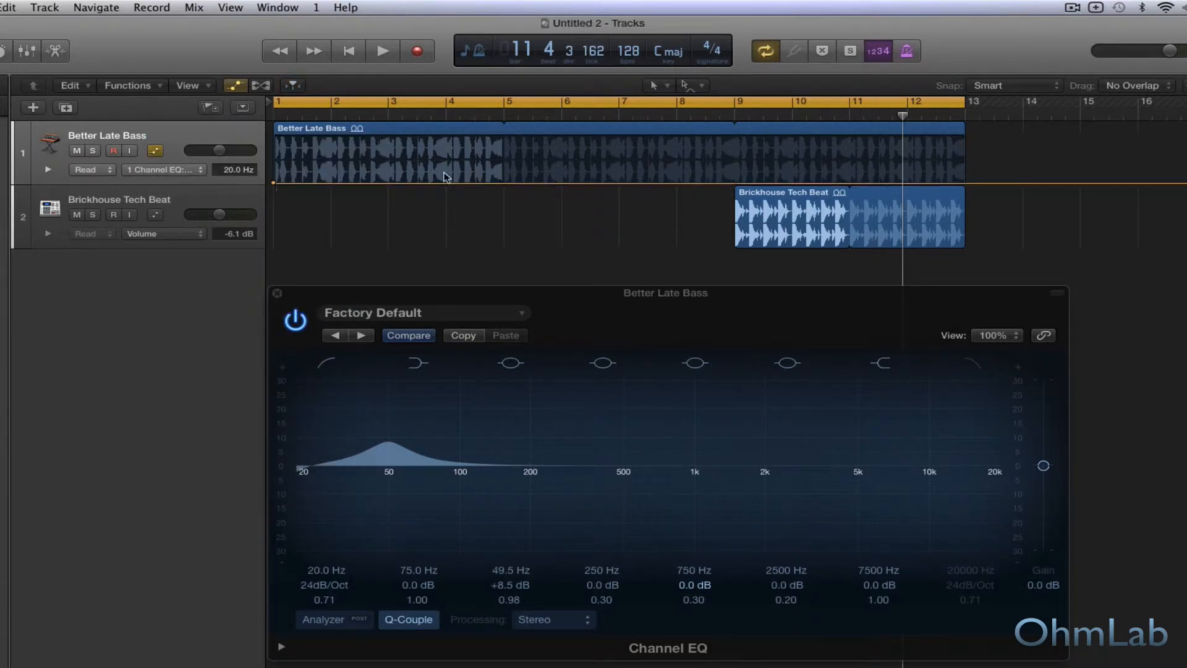
click(738, 183)
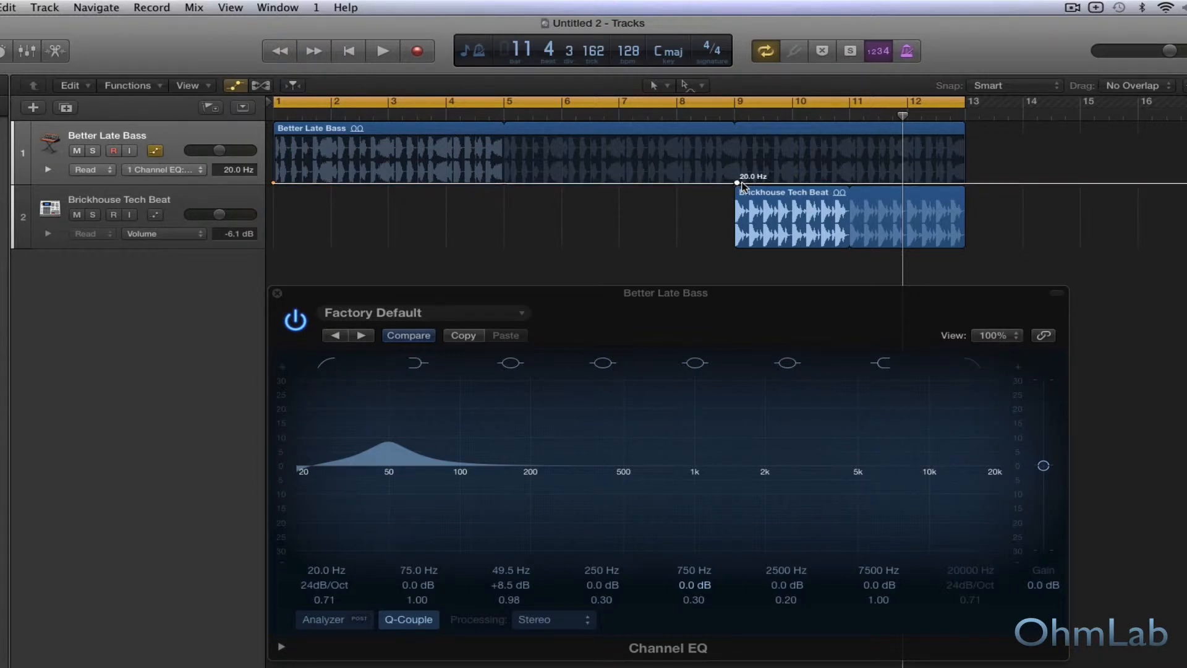
Choose the Channel EQ's Peak 1 Frequency as the displayed automation parameter for Better Late Bass
click(190, 170)
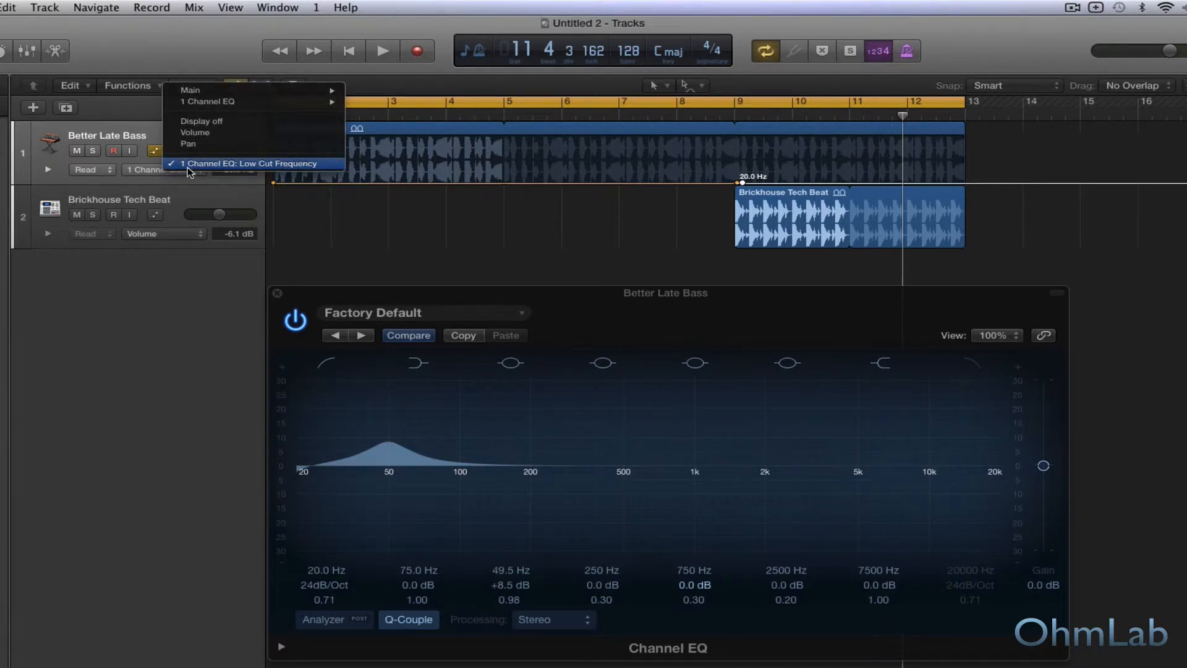
mouse_move(259, 101)
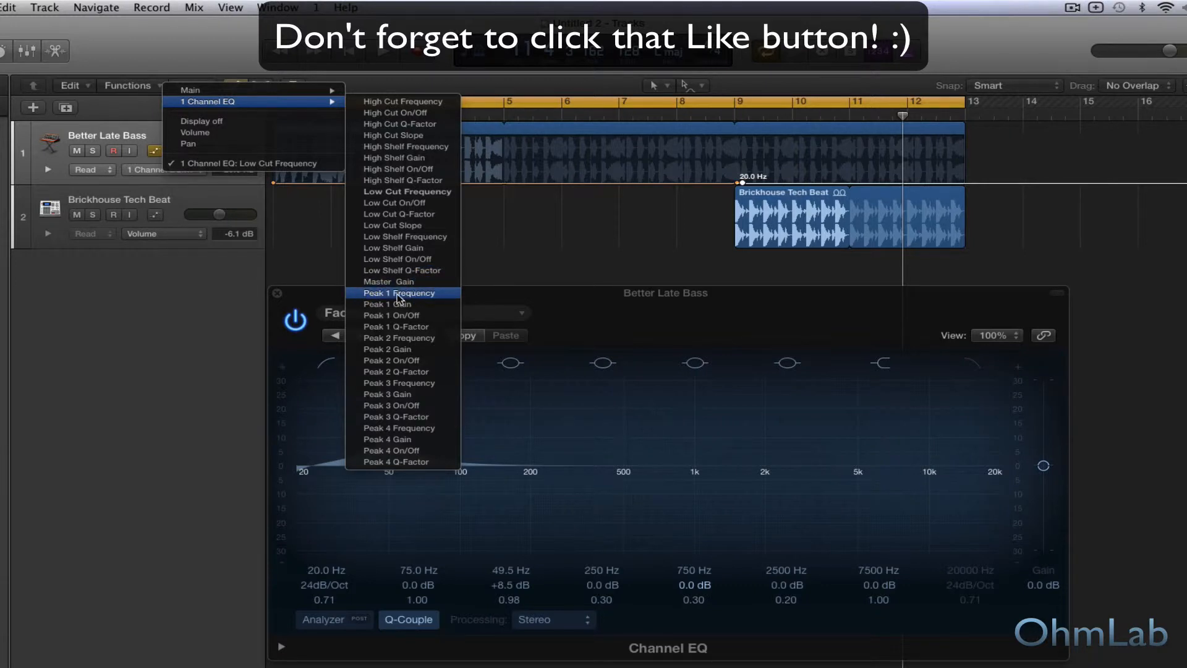
click(398, 296)
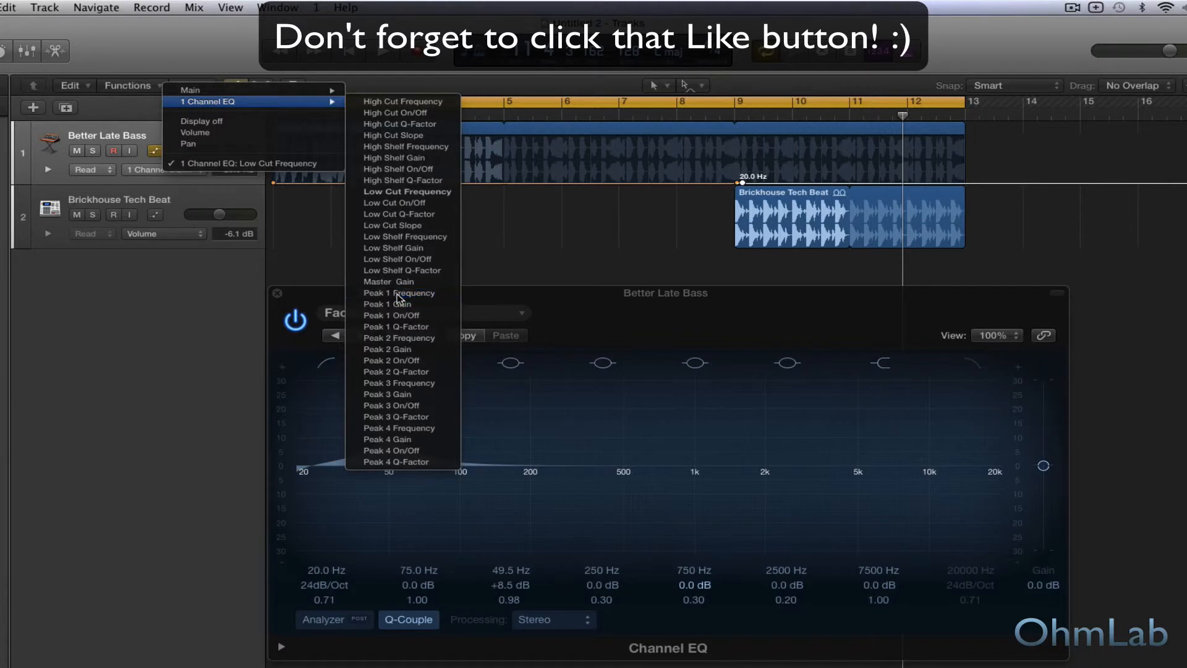
Add 49.5 Hz Peak 1 Frequency points on Better Late Bass at bars 1 and 9, and place the playhead at bar 9
click(273, 178)
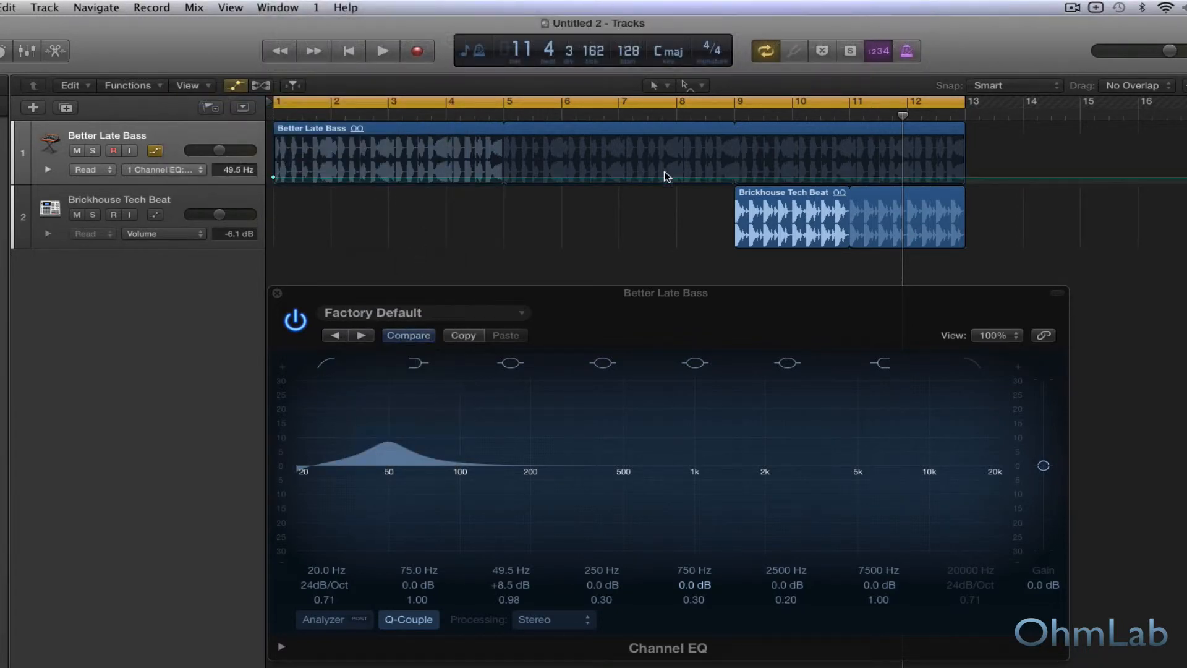
click(737, 179)
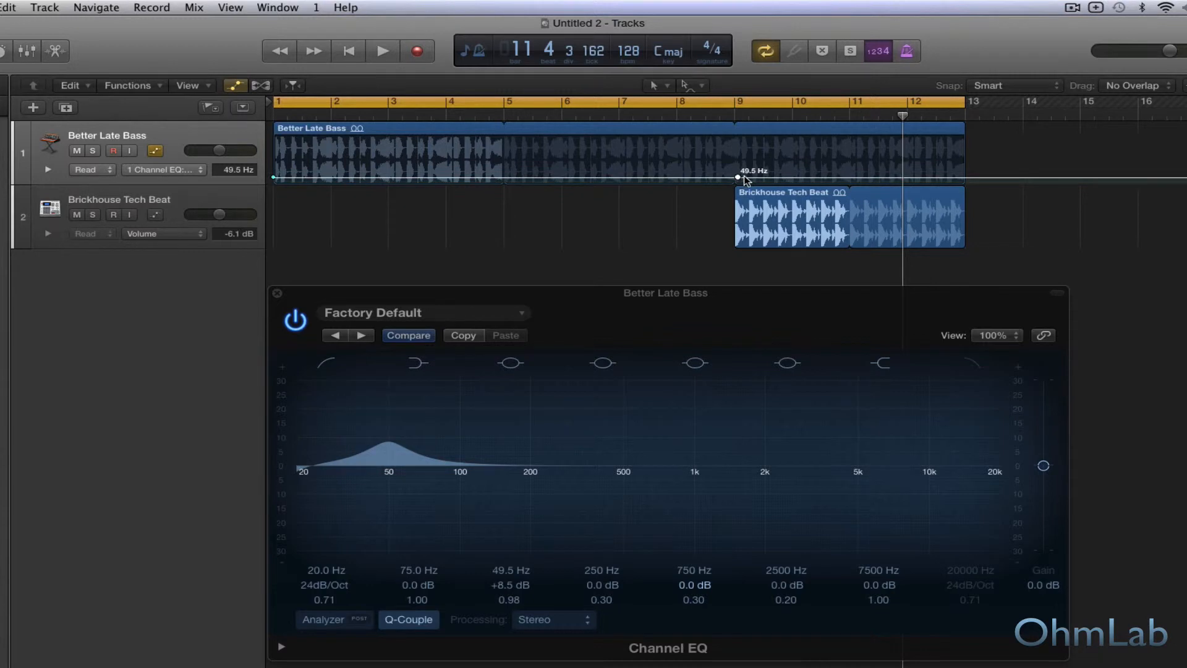
click(735, 117)
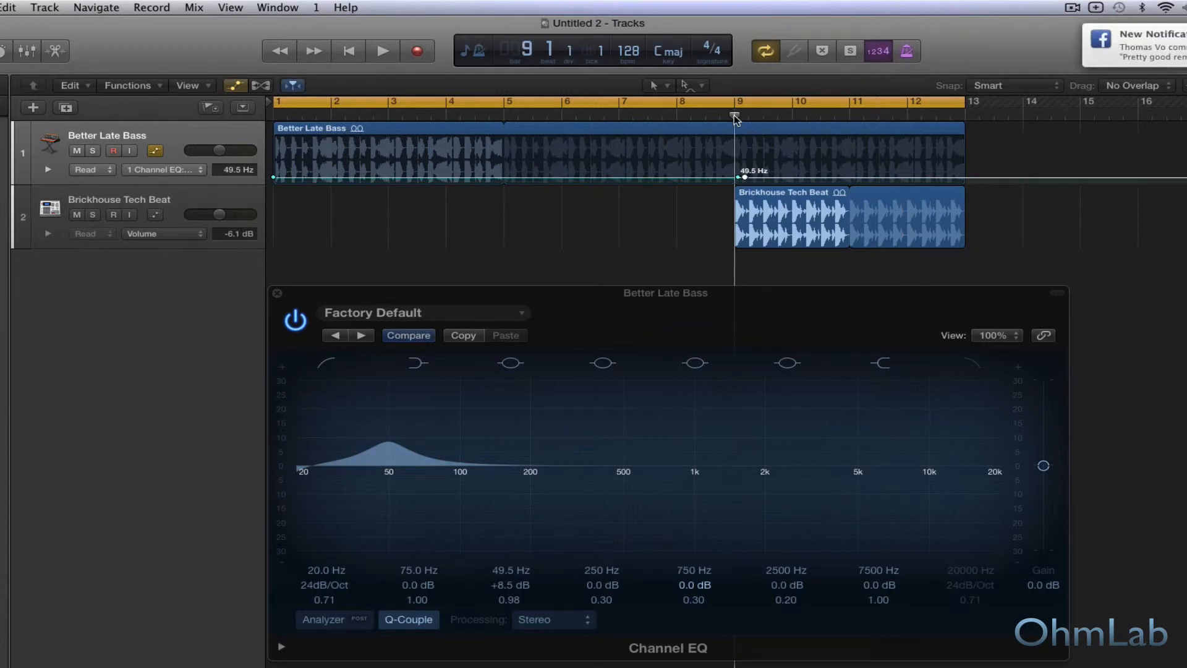
Raise the Peak 1 Frequency point at bar 9 to 20000 Hz and place the 49.5 Hz drop point just behind it
scroll(731, 210, up, 10)
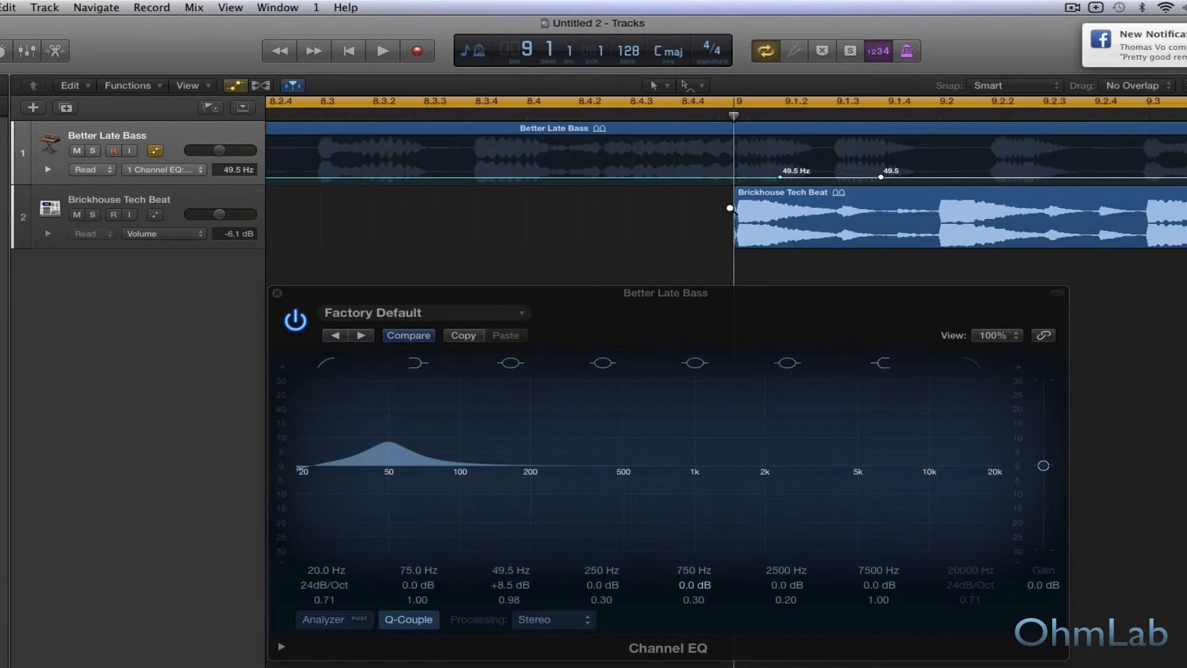
scroll(730, 209, down, 8)
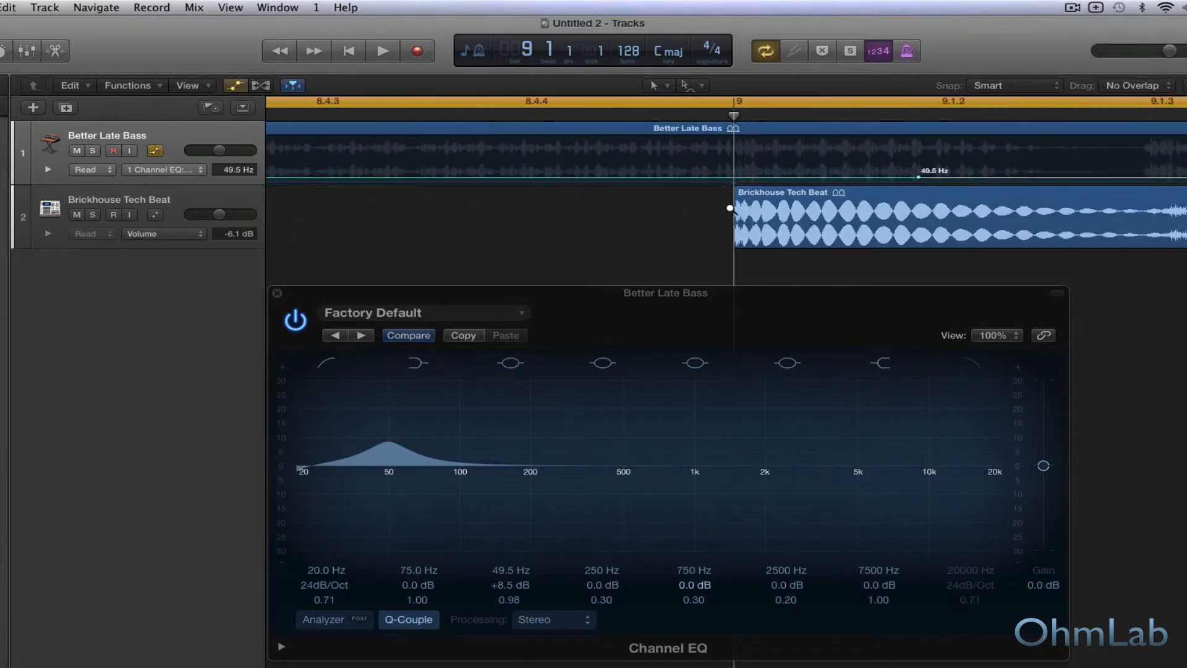
drag(794, 179, 734, 179)
drag(922, 179, 735, 180)
drag(734, 168, 733, 138)
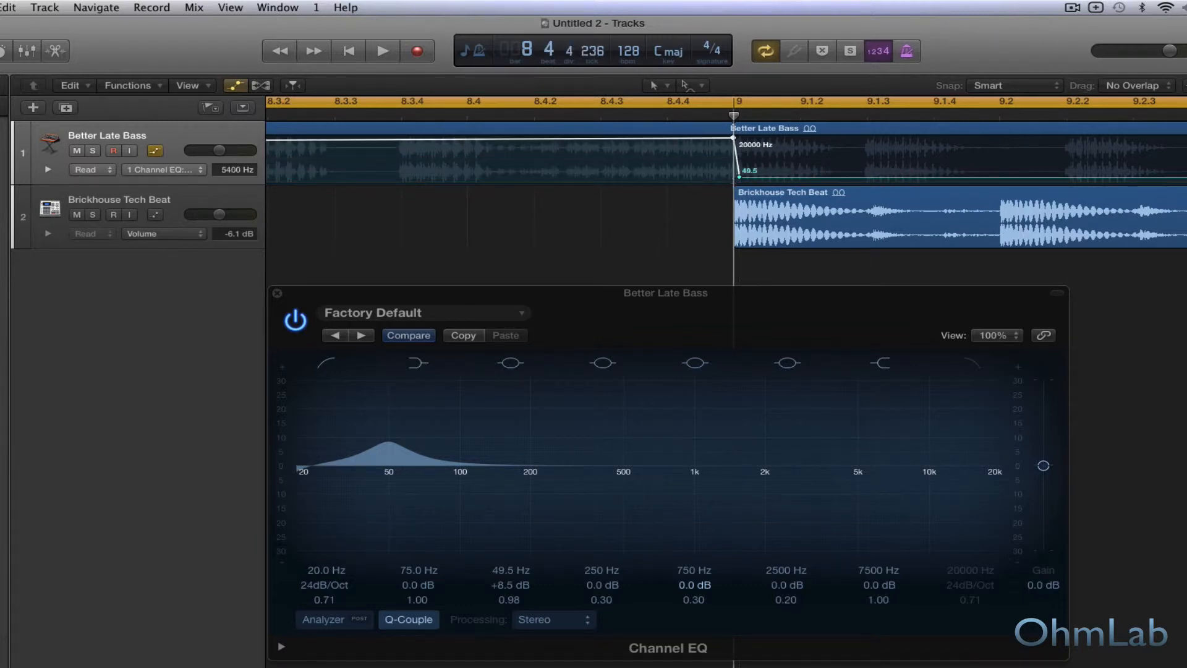
Show Low Cut Frequency automation, raise its bar 9 point to 20000 Hz and move the 20 Hz drop point just behind it
click(194, 168)
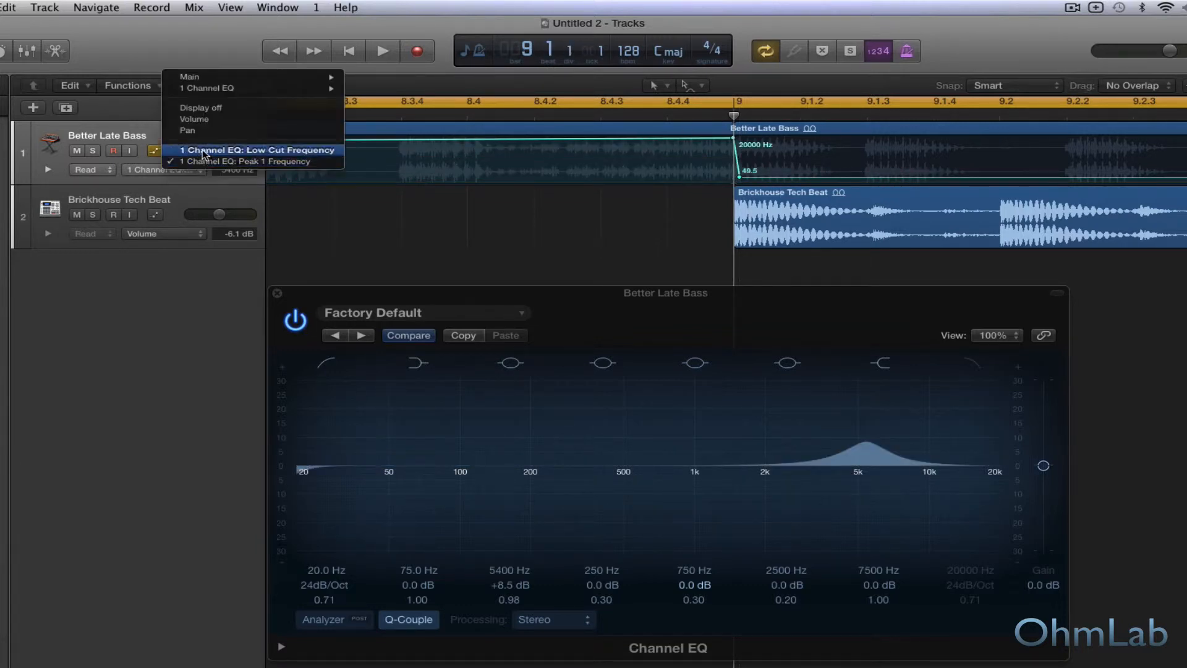
click(723, 150)
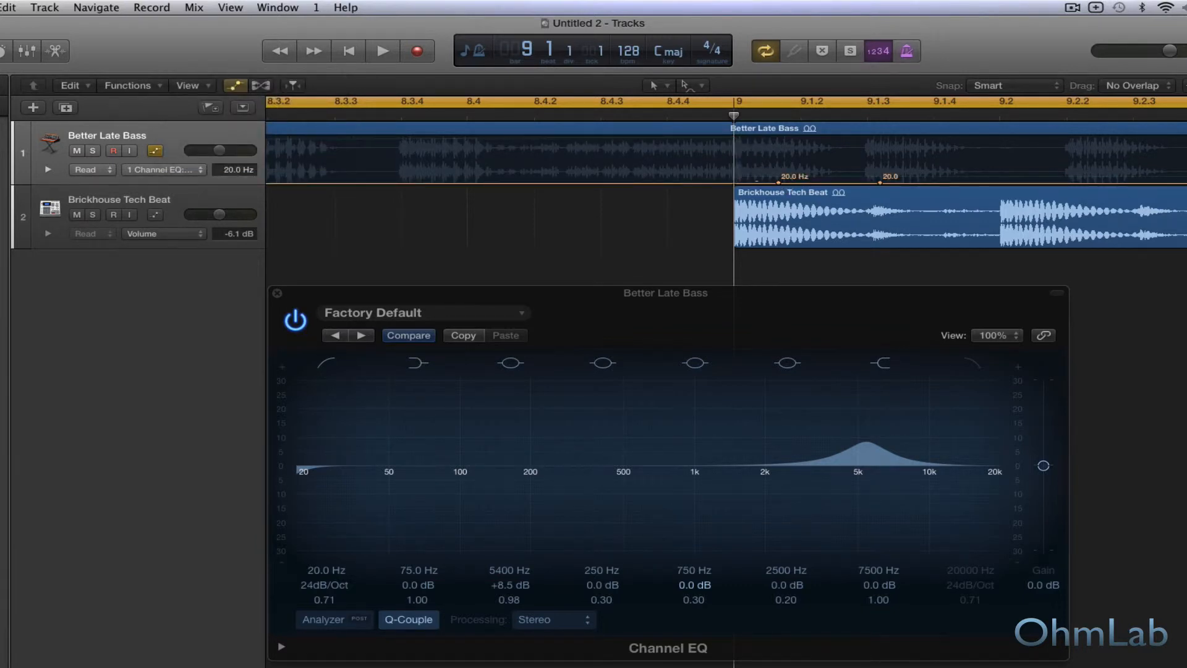
drag(778, 182, 733, 137)
drag(880, 183, 739, 182)
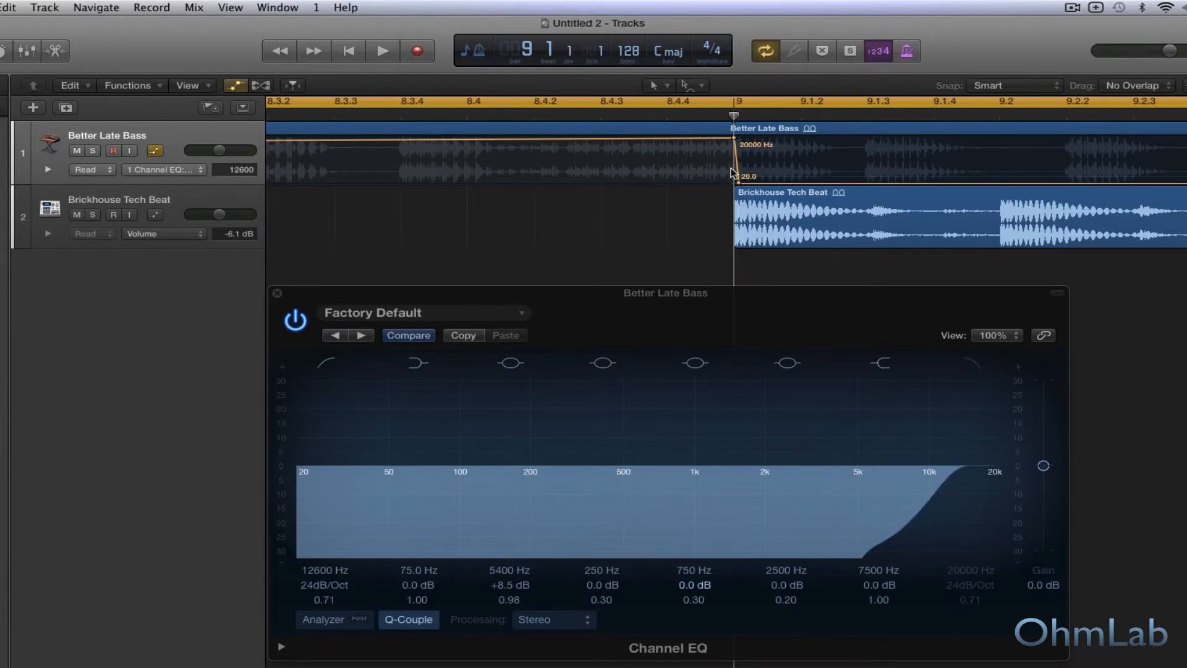
Align the 20000 Hz Low Cut Frequency point exactly with bar 9 and tighten the 20 Hz drop point against it
key(super+Right)
key(super+Right)
key(super+Right)
key(super+Right)
key(super+Right)
key(super+Right)
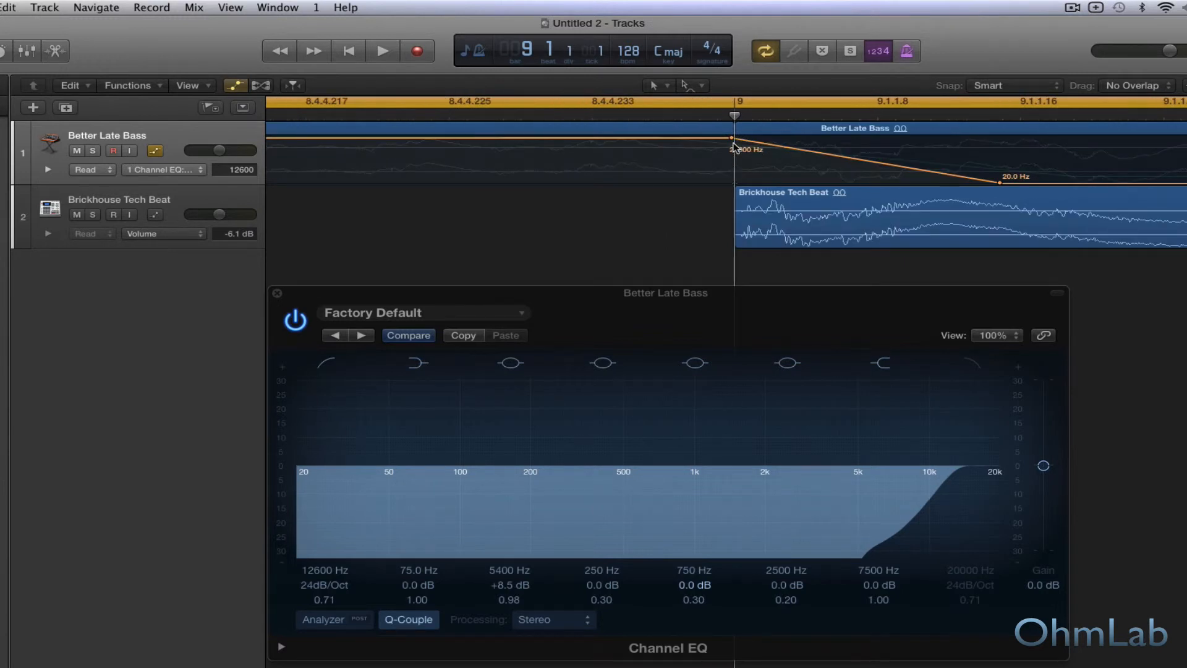
drag(730, 136, 735, 136)
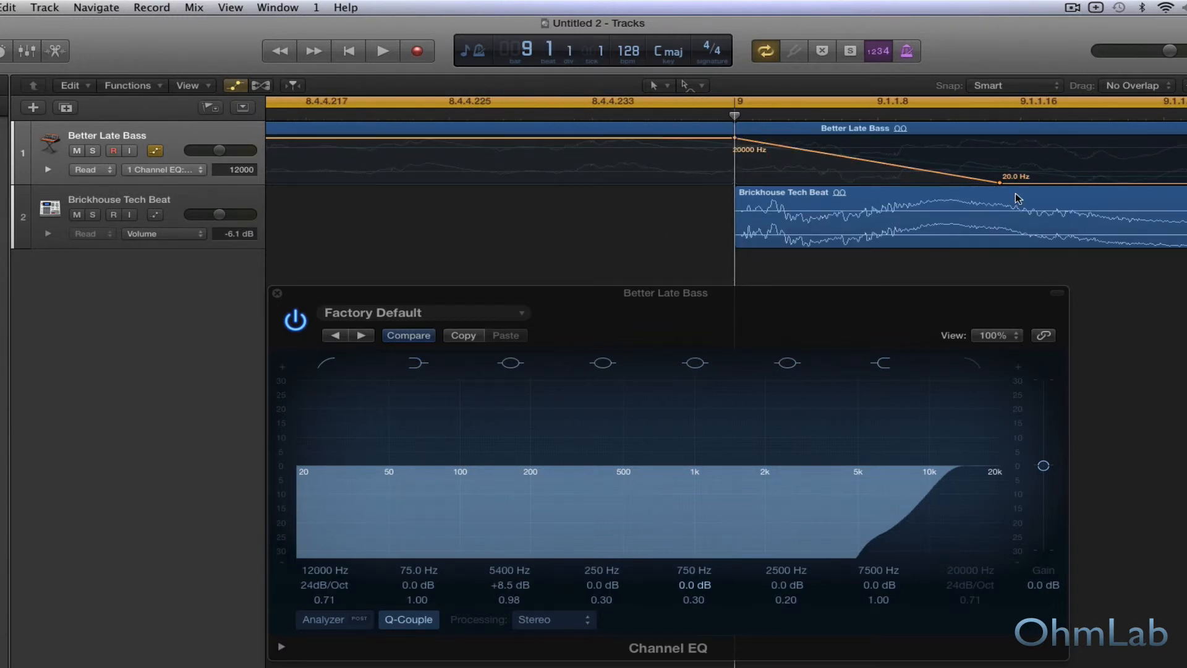
drag(1000, 183, 745, 183)
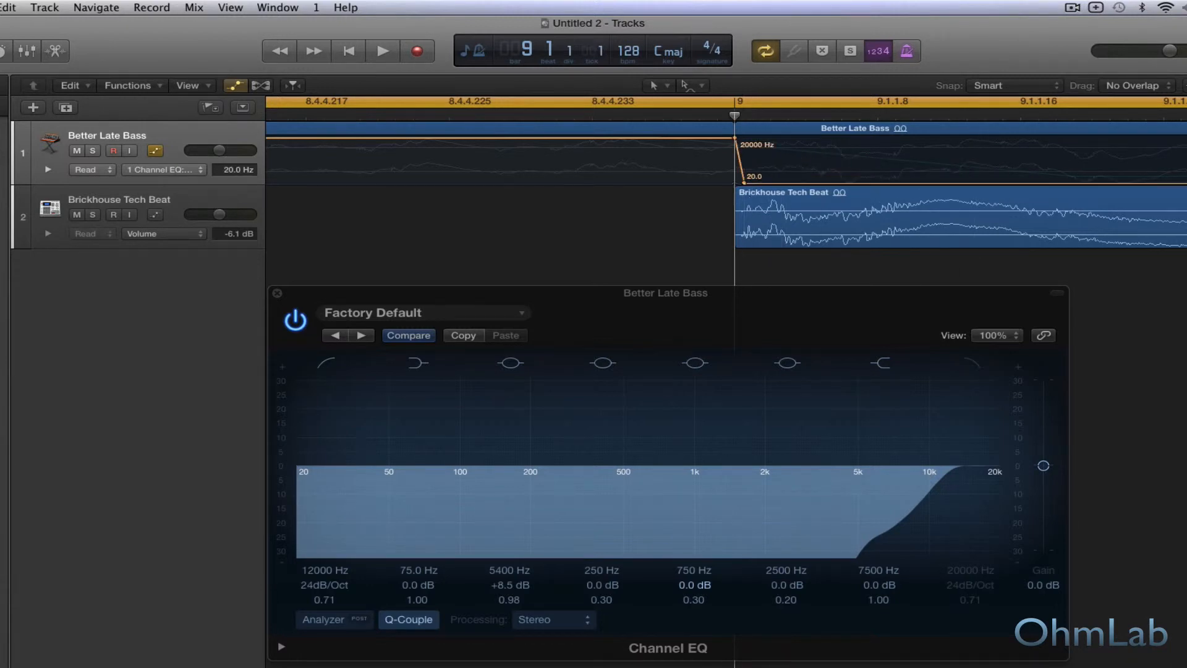
Show Peak 1 Frequency automation, align its 20000 Hz point exactly with bar 9 and bring the 49.5 Hz drop point close behind it
click(170, 169)
click(172, 179)
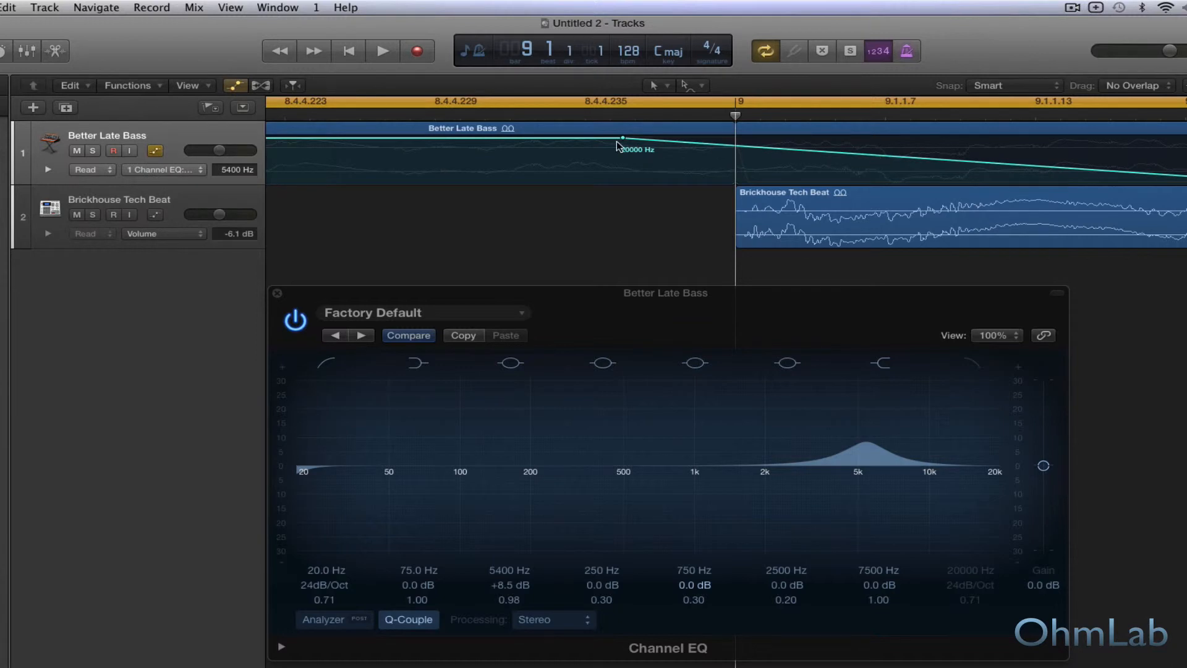
drag(623, 137, 735, 137)
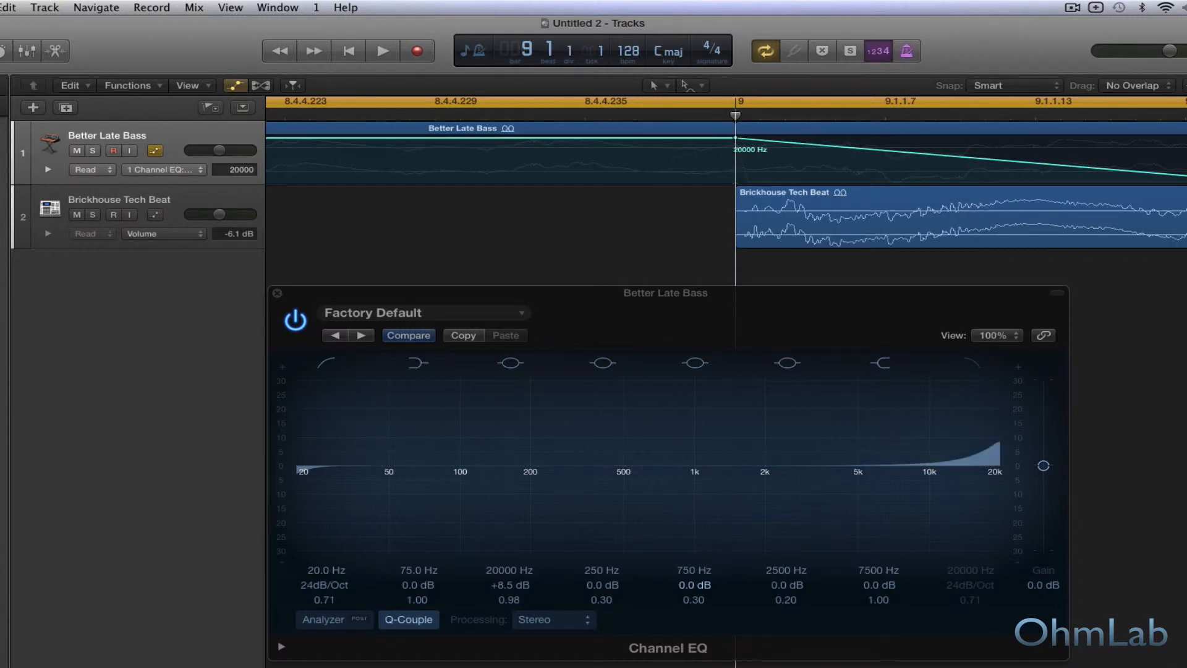
drag(1184, 176, 741, 177)
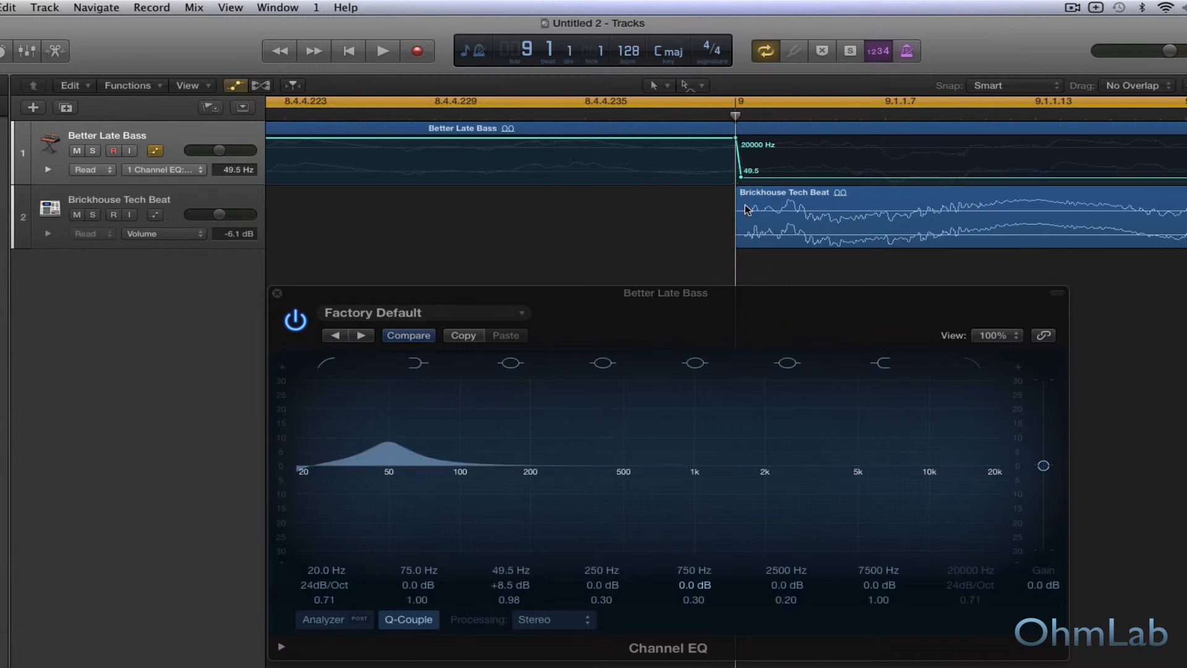
key(super+Right)
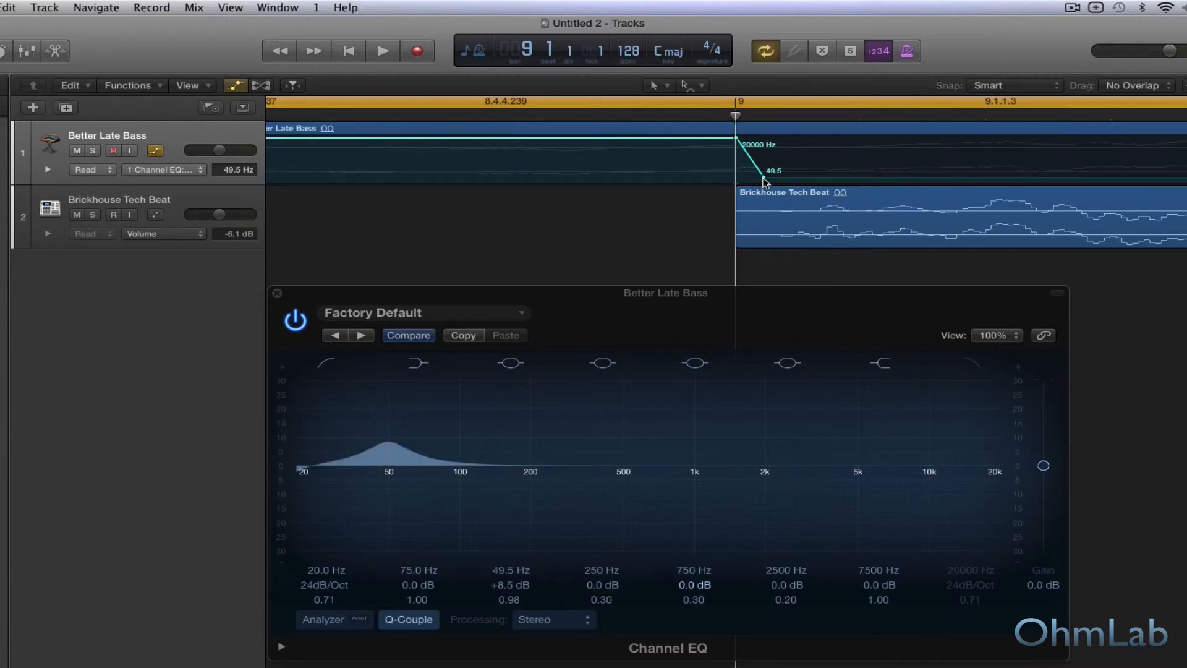
drag(763, 177, 768, 176)
Return to Low Cut Frequency automation and fine-tune its 20000 Hz point onto bar 9 with the 20 Hz drop point immediately behind
click(184, 169)
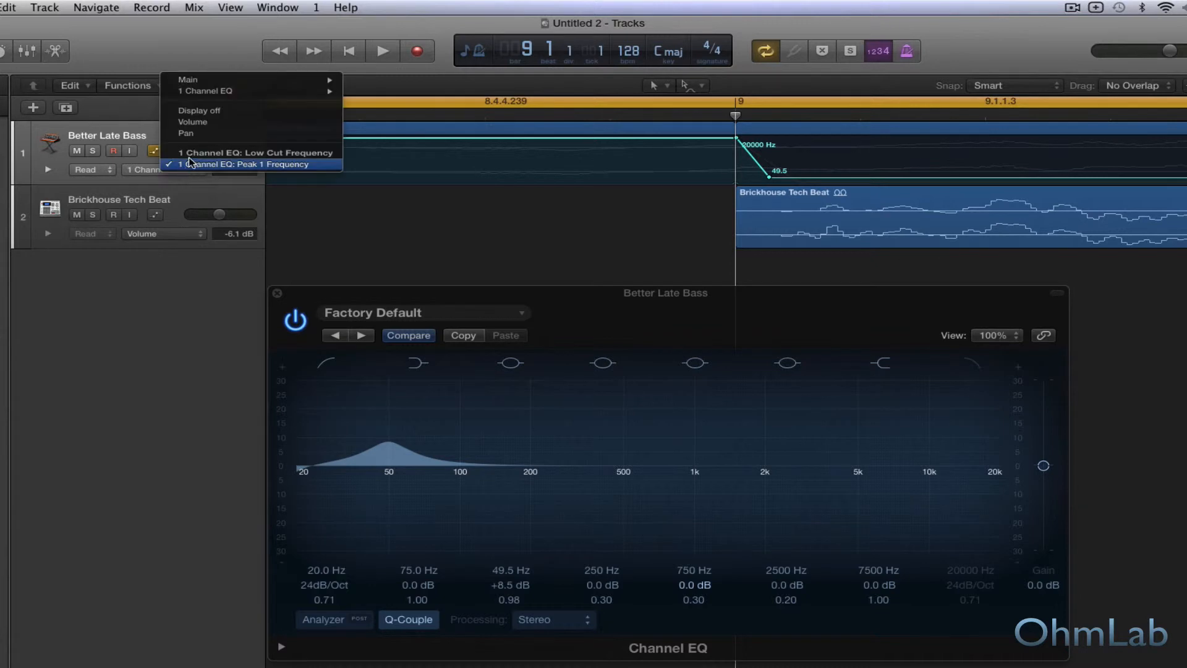
click(266, 151)
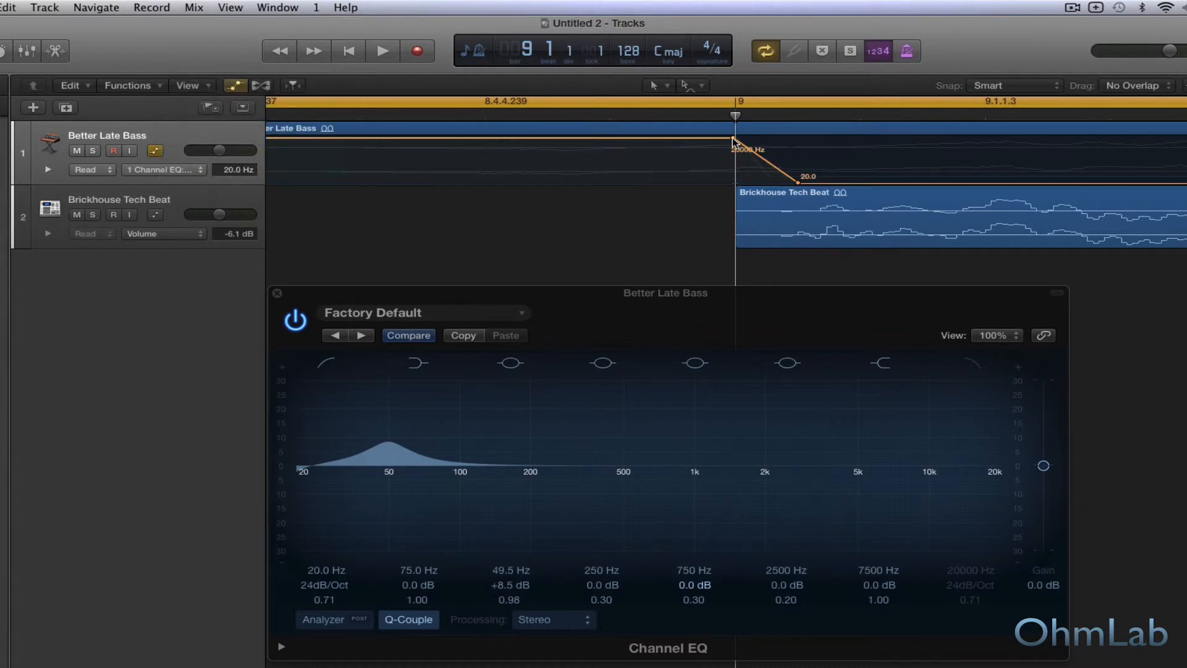
drag(734, 138, 735, 138)
mouse_move(797, 181)
mouse_down()
mouse_move(778, 182)
mouse_move(811, 182)
mouse_up()
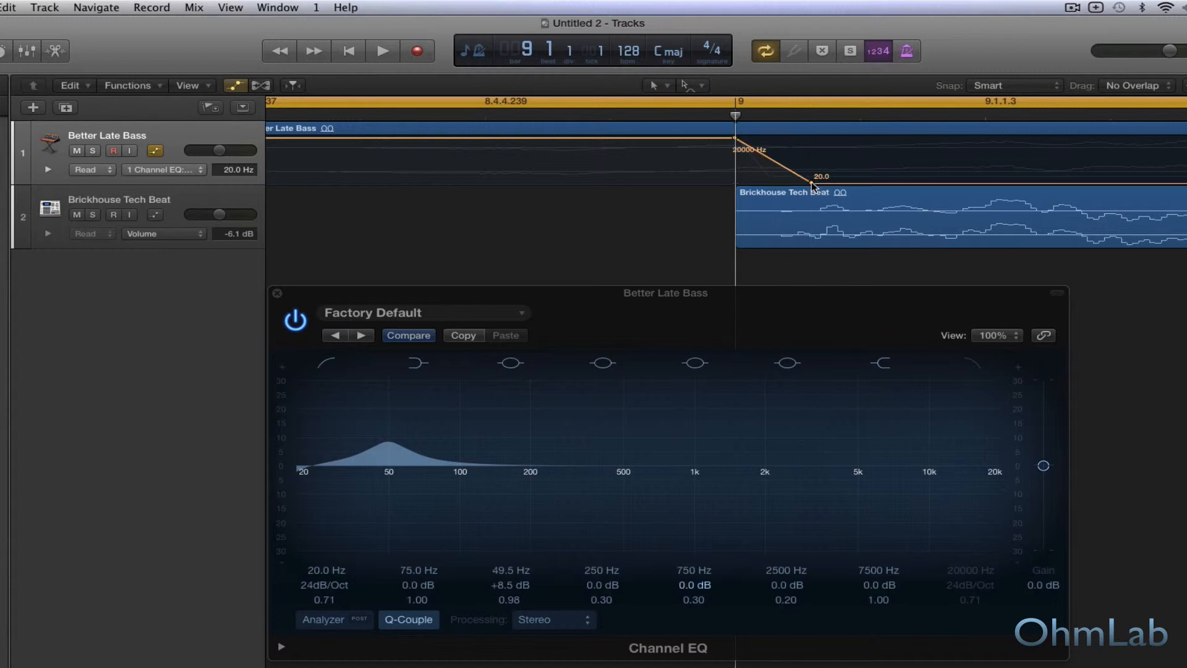
drag(811, 183, 775, 183)
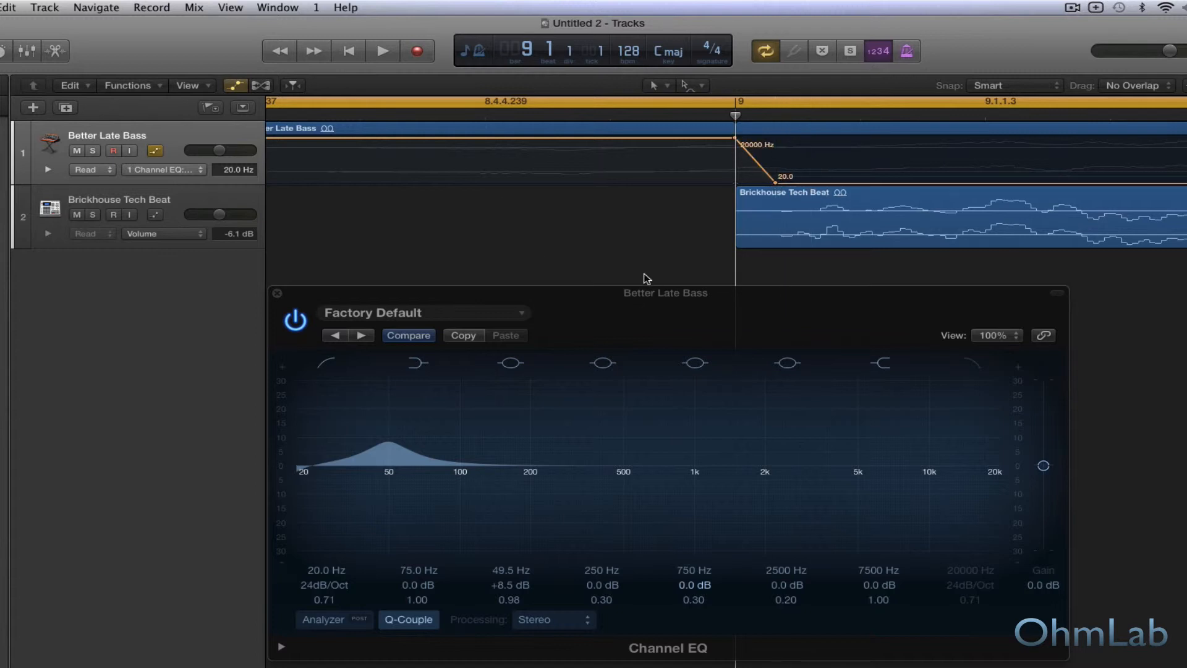
Bend the Low Cut Frequency ramp between bars 1 and 9 into a curve that rises steeply near bar 9
scroll(637, 240, down, 10)
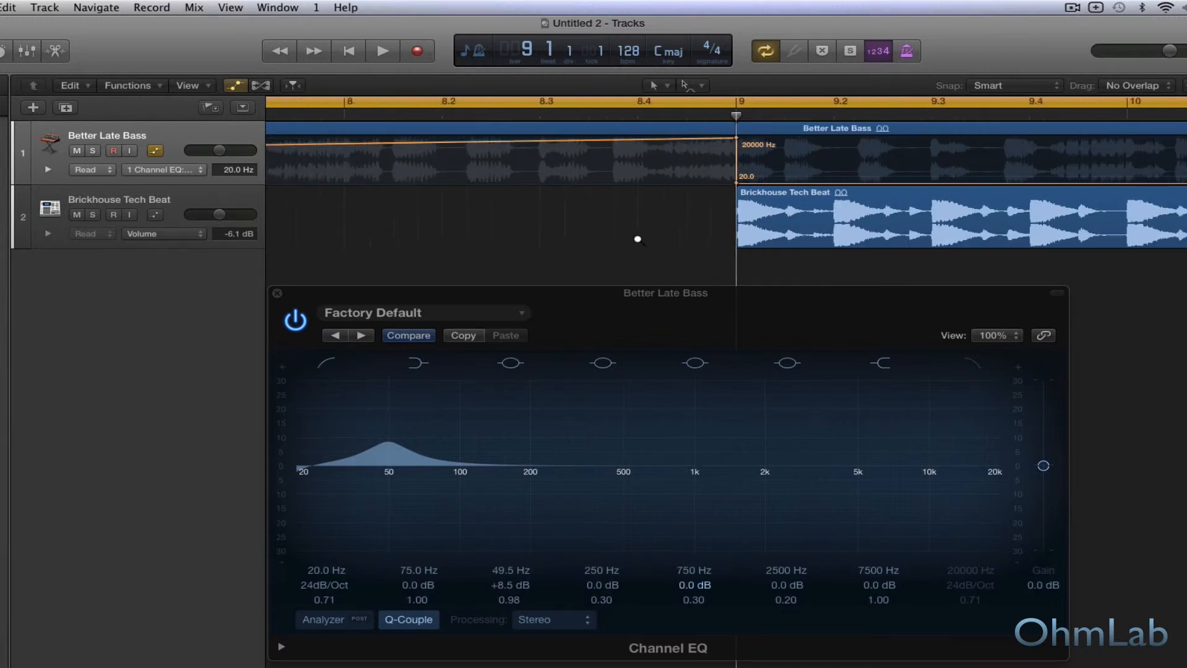
scroll(637, 239, down, 10)
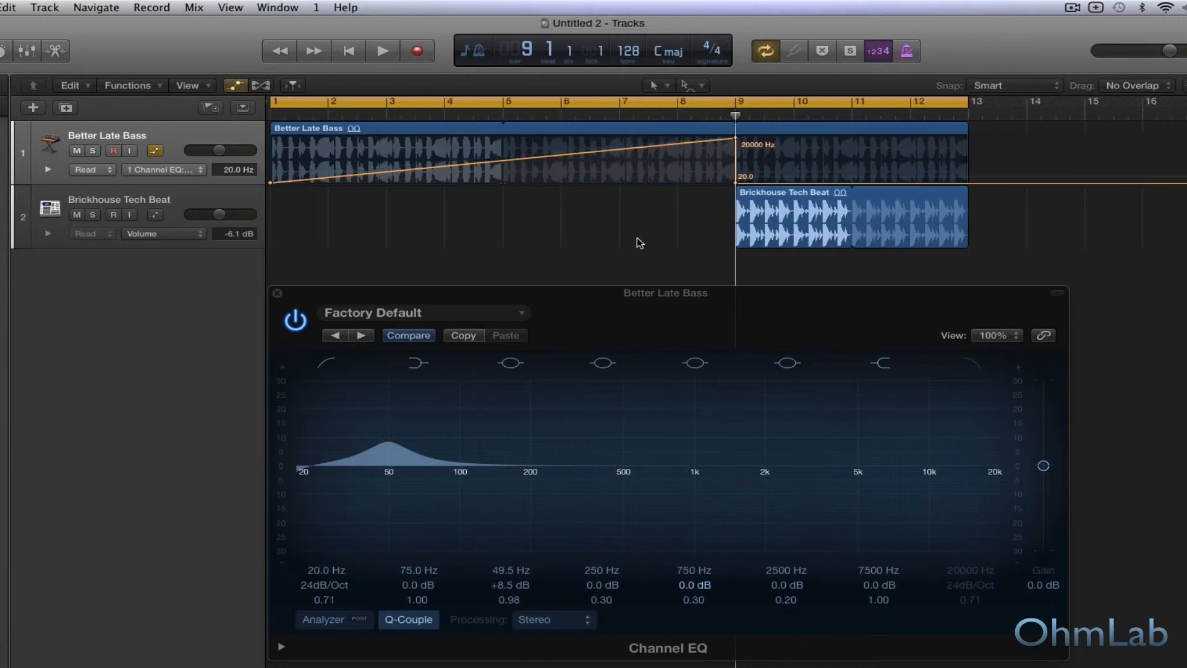
drag(643, 152, 673, 185)
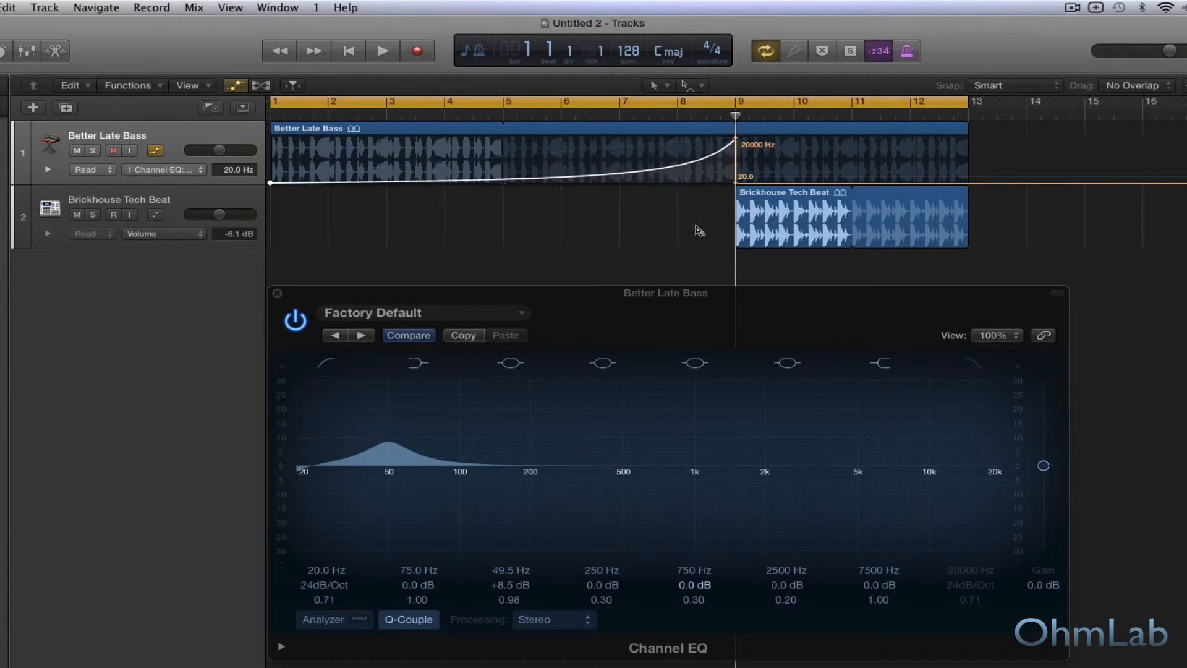
Bend the Peak 1 Frequency ramp between bars 1 and 9 into a matching late-rising curve and play back the sweep
click(201, 169)
click(197, 177)
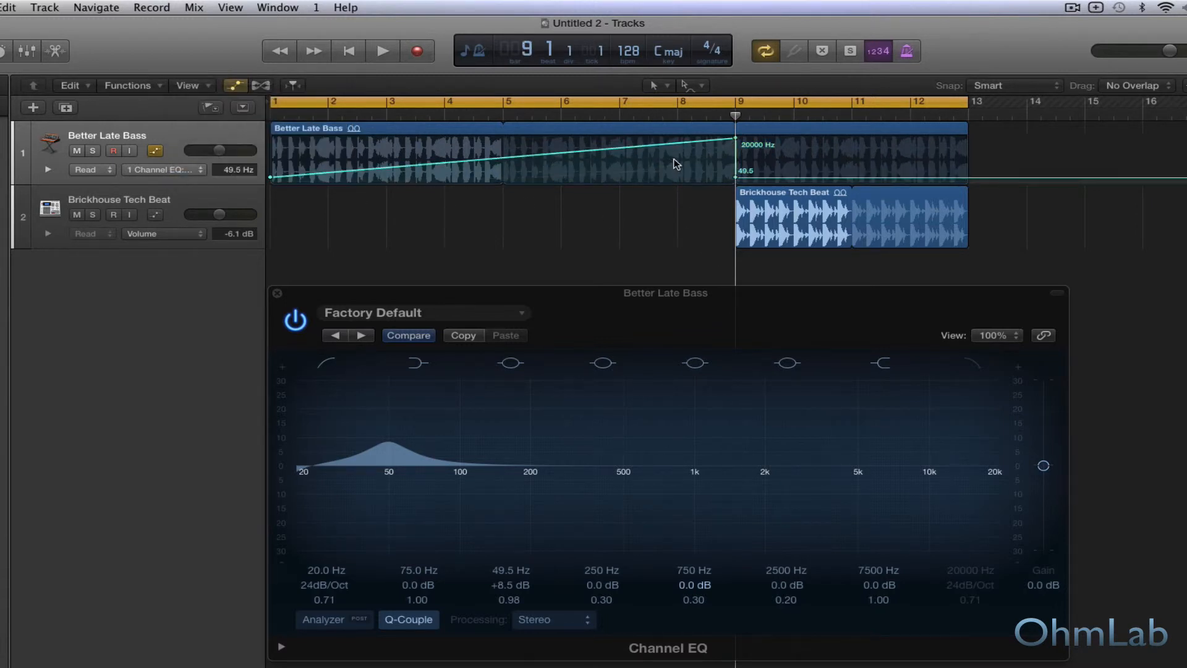
drag(667, 148, 715, 206)
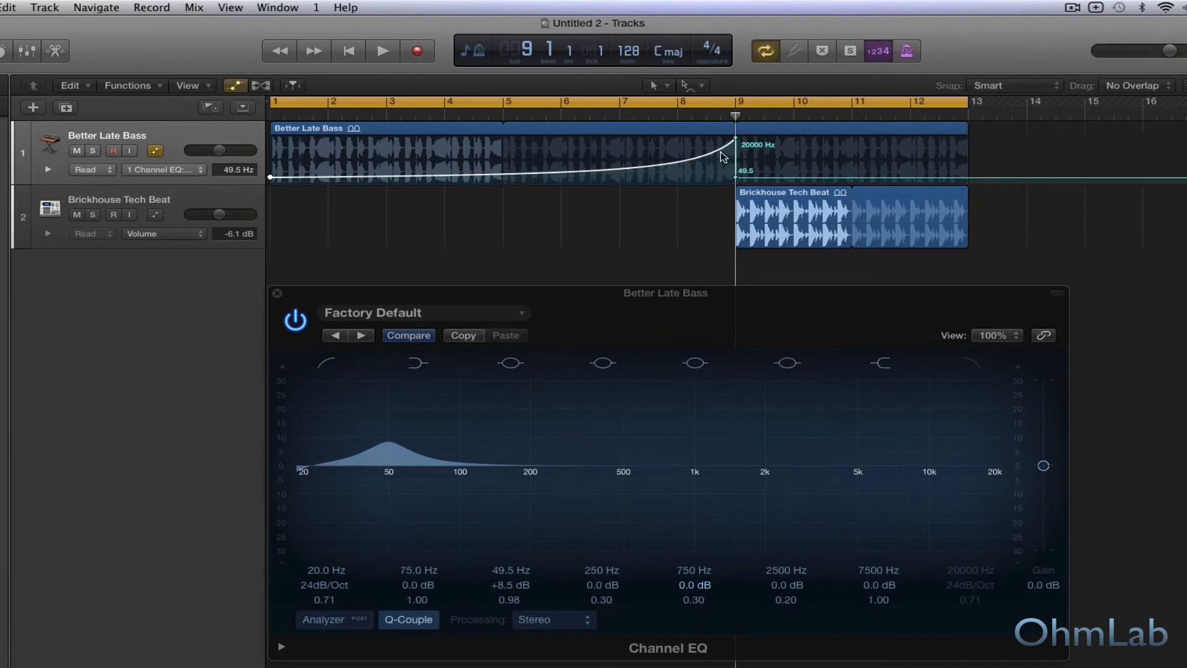
key(space)
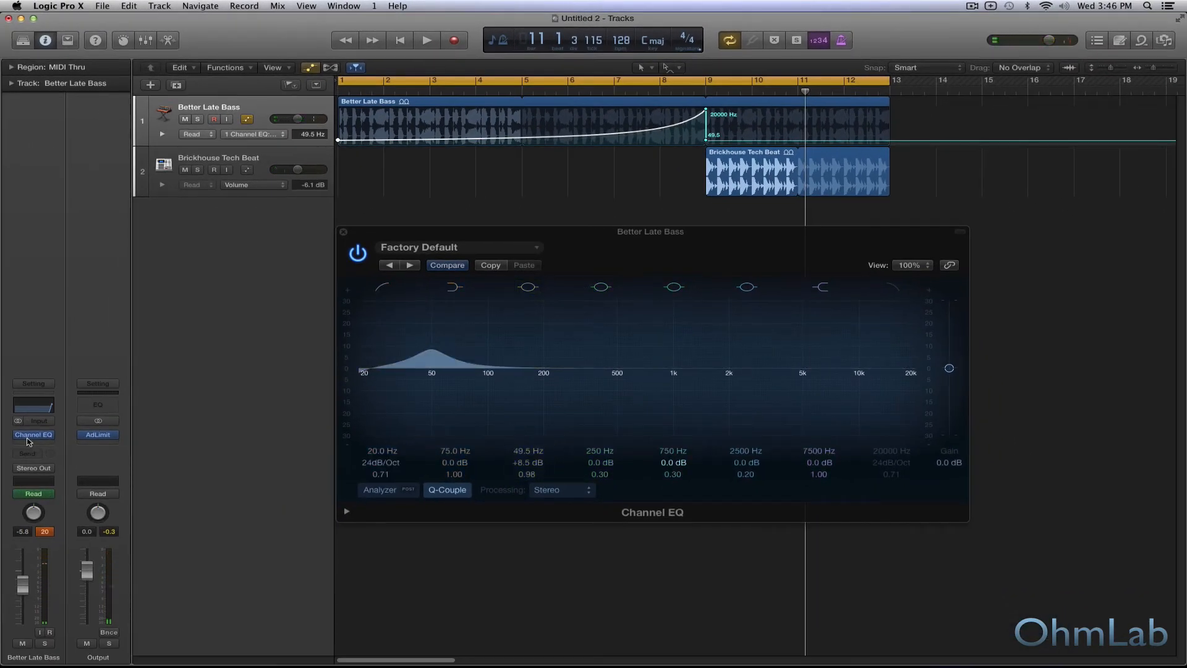
Insert a stereo Adaptive Limiter after the Channel EQ on Better Late Bass, with out ceiling -0.3 dB and gain 0.8 dB
click(30, 438)
mouse_move(45, 485)
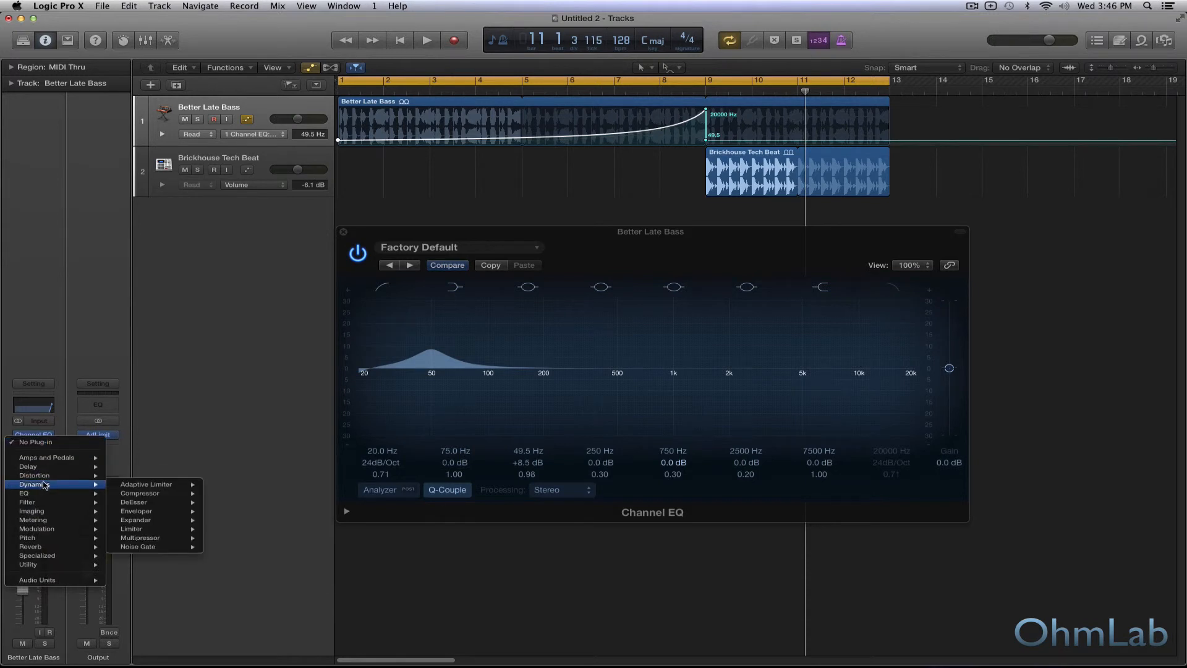
mouse_move(179, 484)
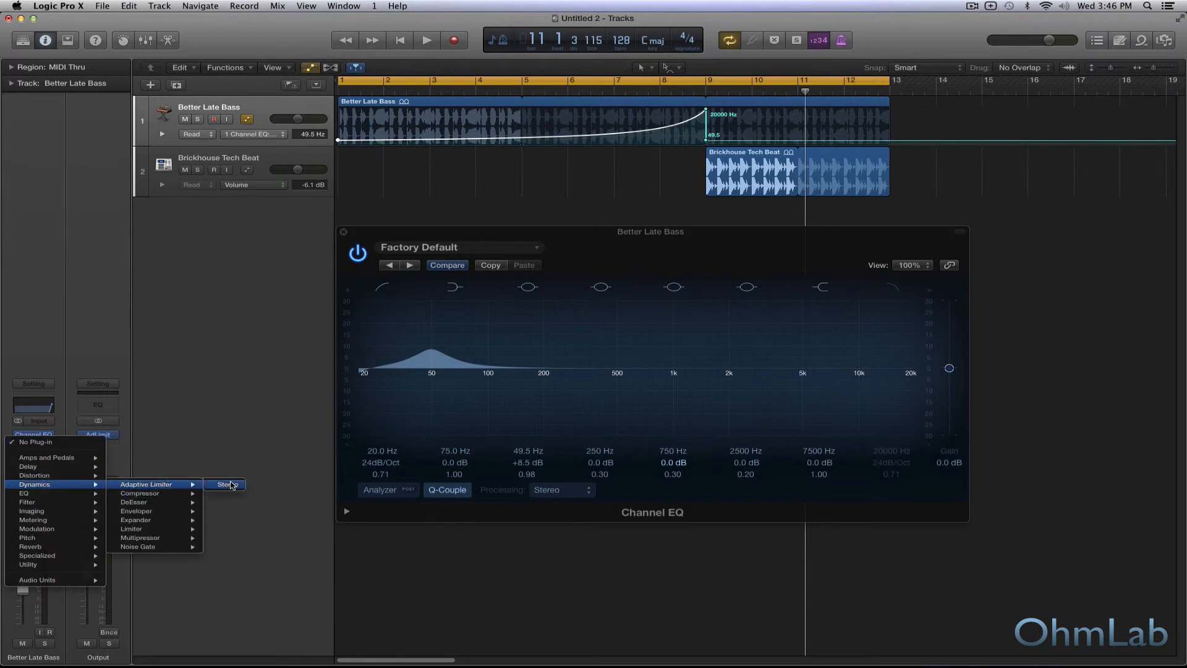
click(232, 485)
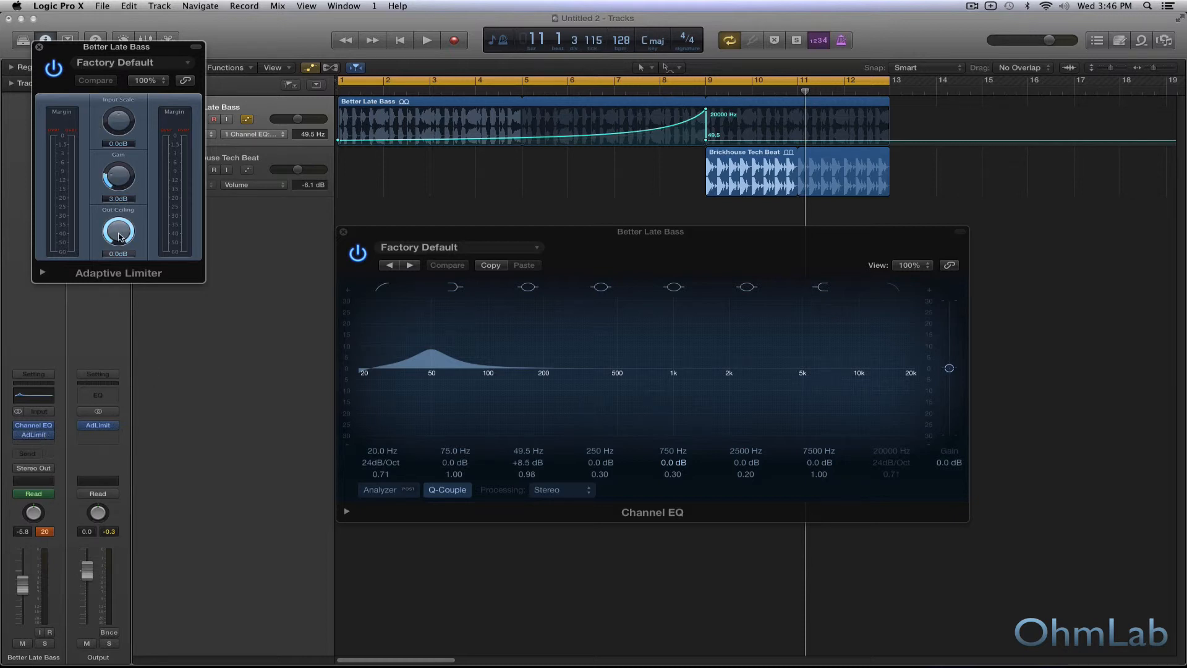
drag(119, 236, 120, 243)
drag(118, 176, 117, 180)
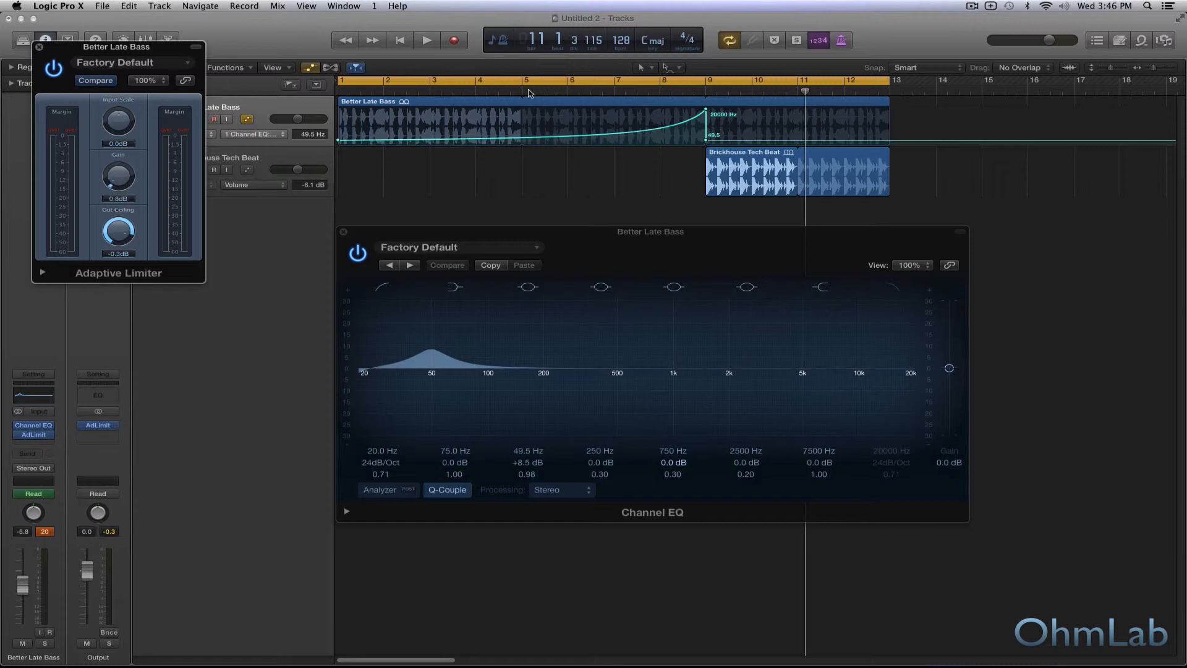
Play back the limited sweep from about bar 6 past the beat entry, stop playback and close the Adaptive Limiter window
double_click(587, 97)
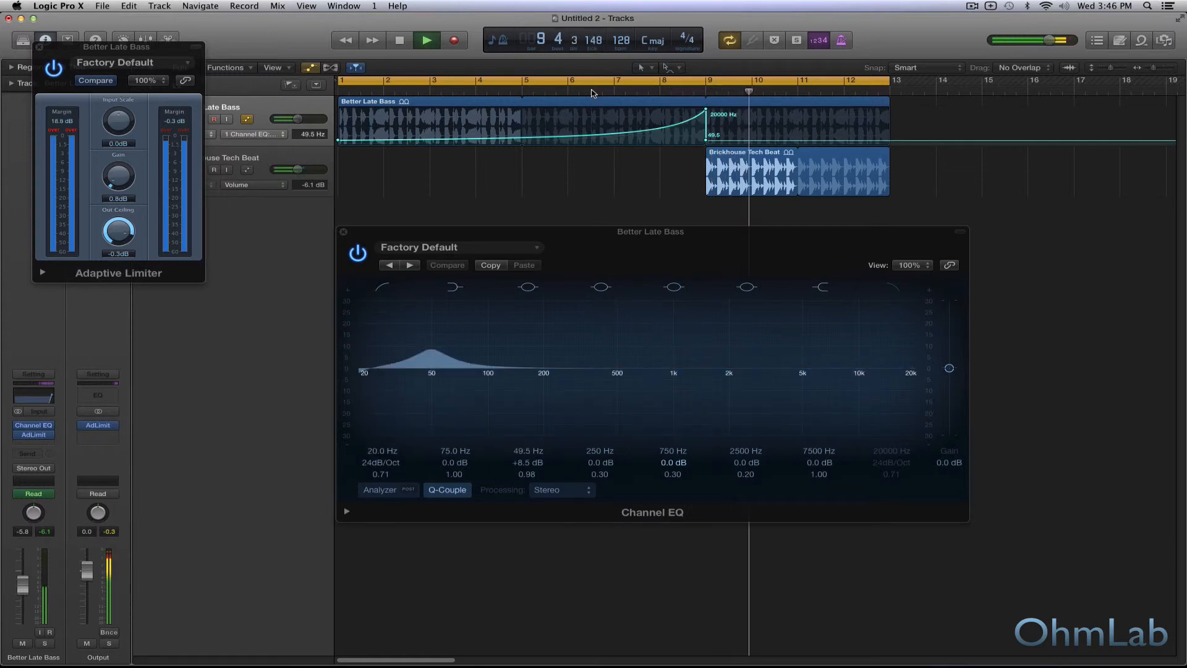
key(space)
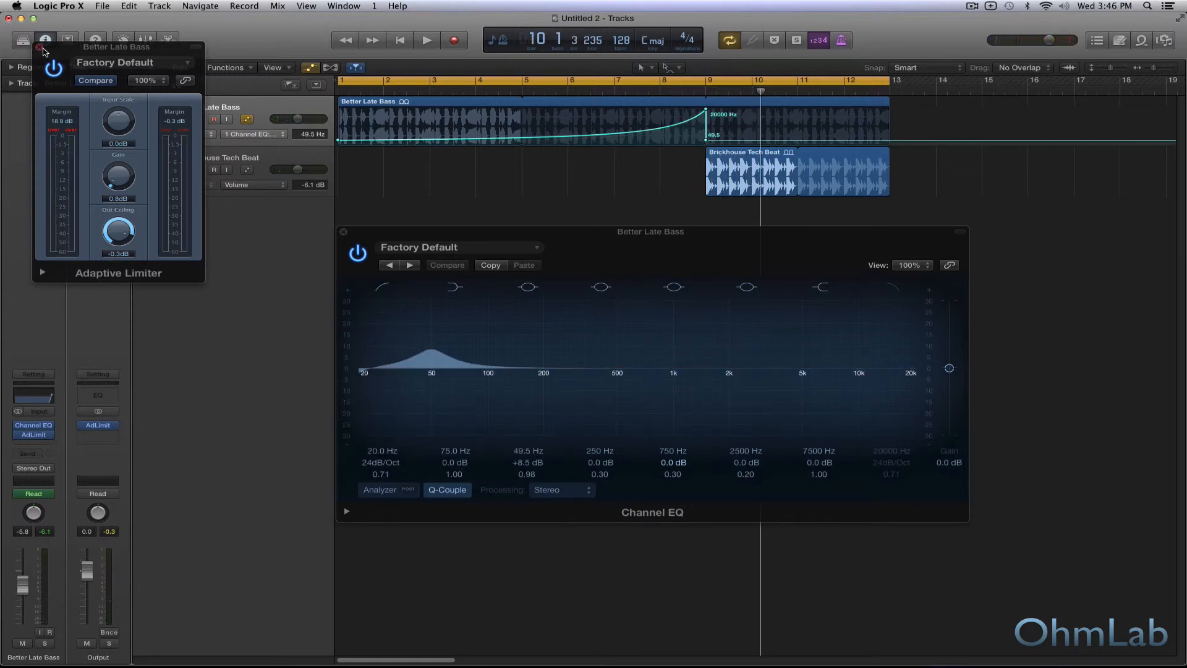
click(39, 47)
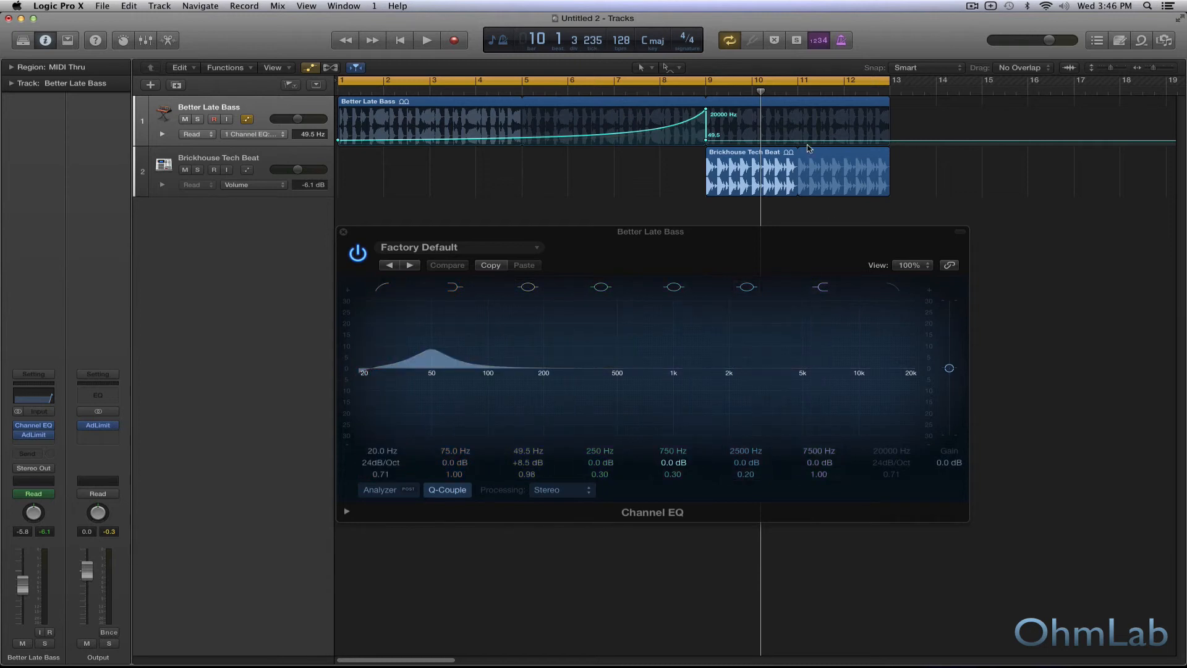
Move the playhead from bar 9 back to about bar 8.2 to examine how the automated low cut and peak bands follow the curves
click(699, 91)
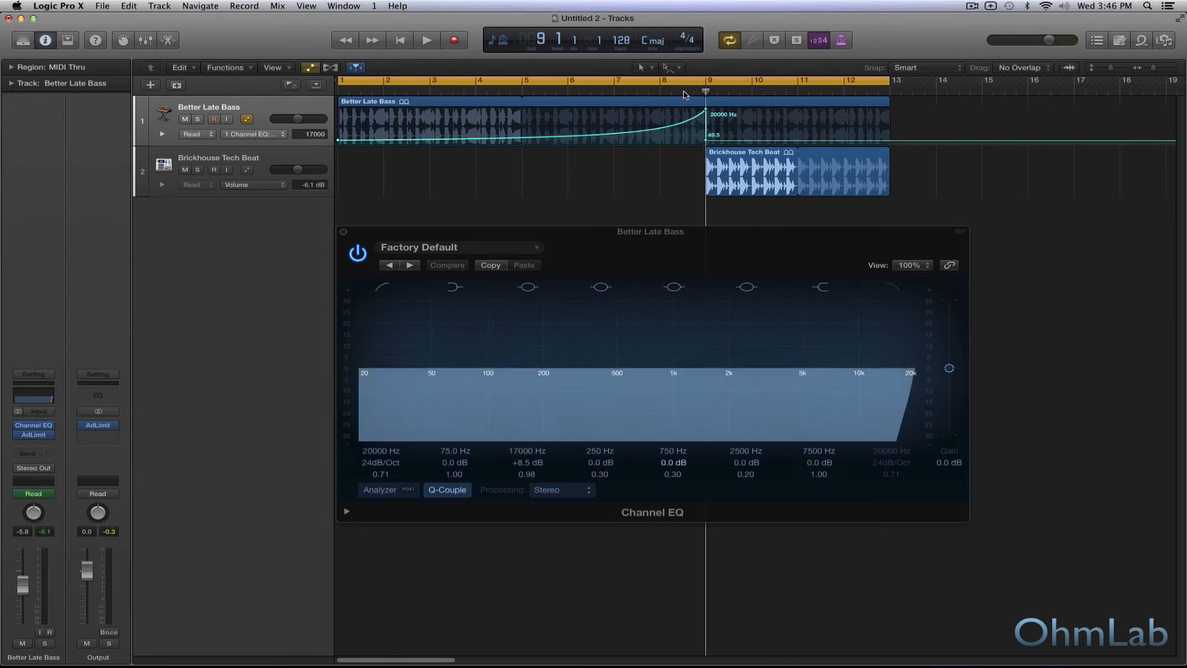
click(683, 92)
click(671, 92)
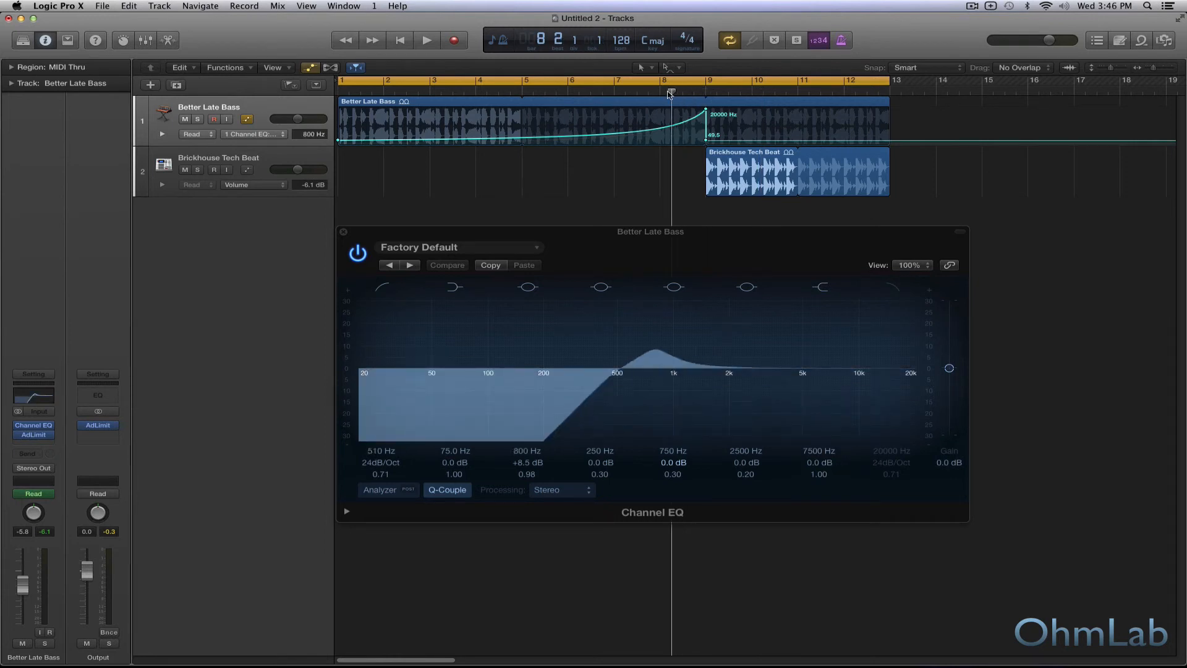
Step the playhead back to about bar 7 and forward to bar 8.4 to examine how the low cut and resonant peak travel together
click(658, 93)
click(636, 92)
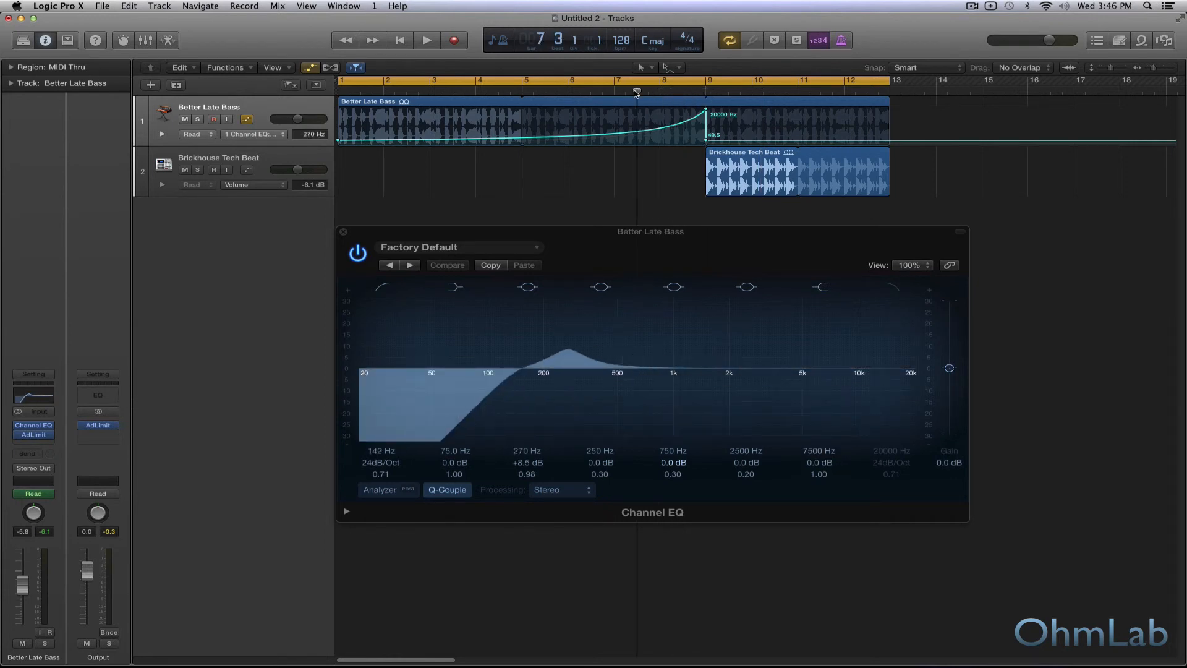
click(623, 92)
click(659, 92)
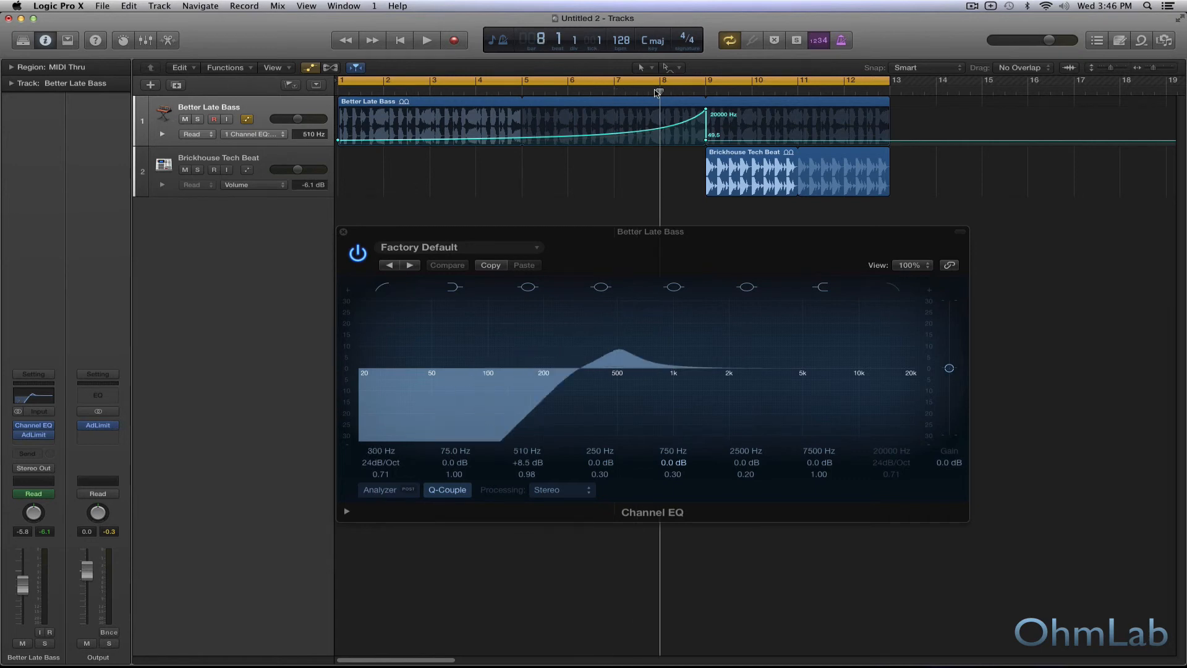
click(678, 92)
click(694, 93)
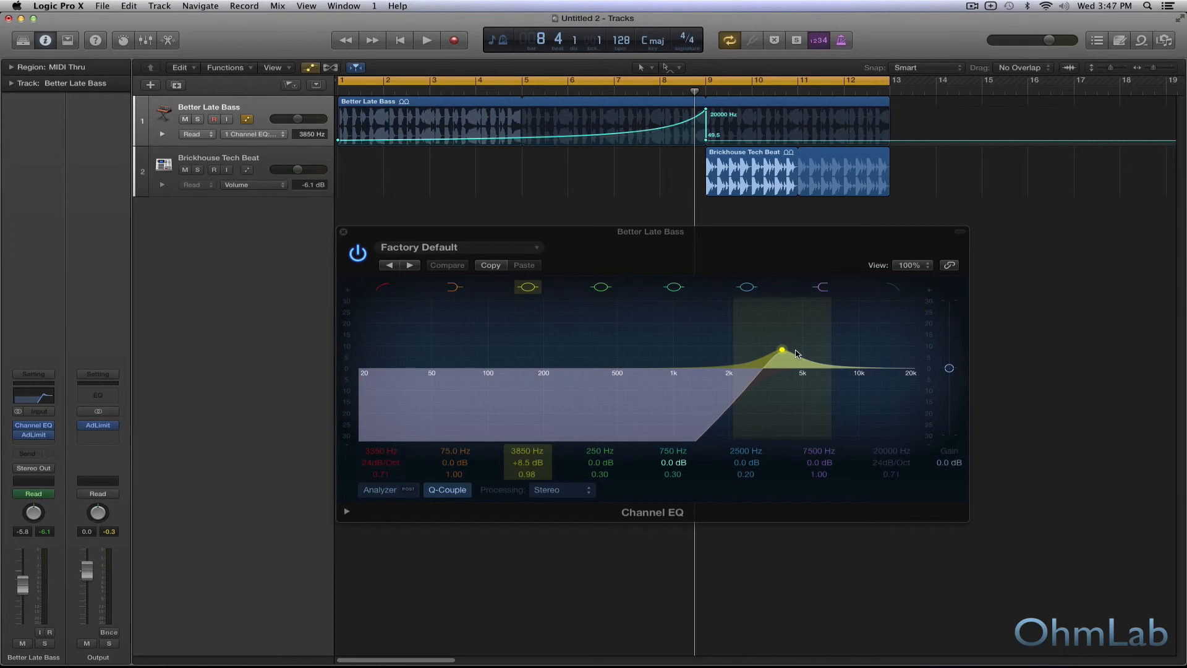
Set the Peak 1 band's gain to +13.0 dB and Q to 0.71, and play back the sweep from bar 7 past the beat entry
drag(778, 362, 779, 354)
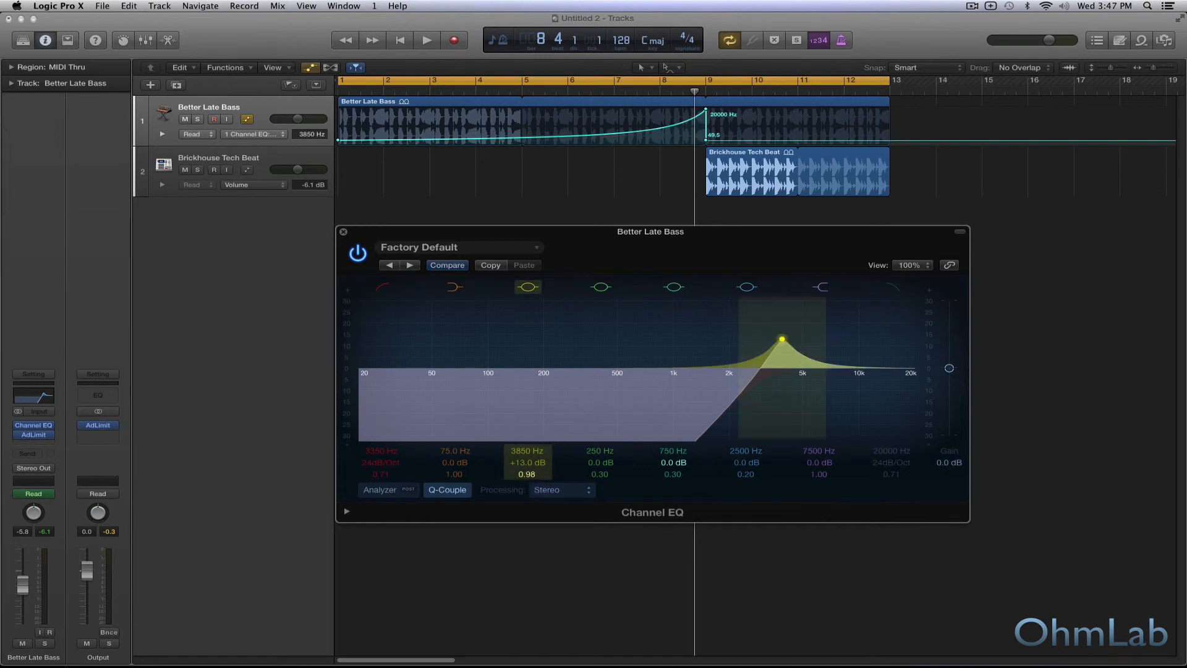
drag(526, 474, 526, 484)
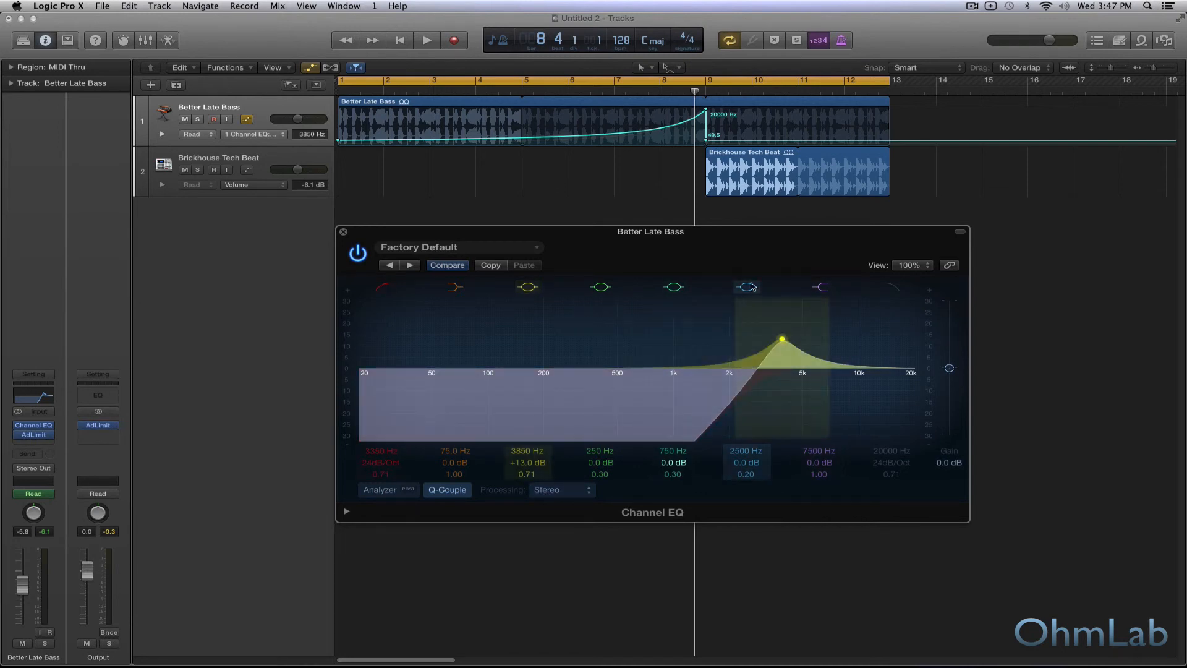
double_click(616, 91)
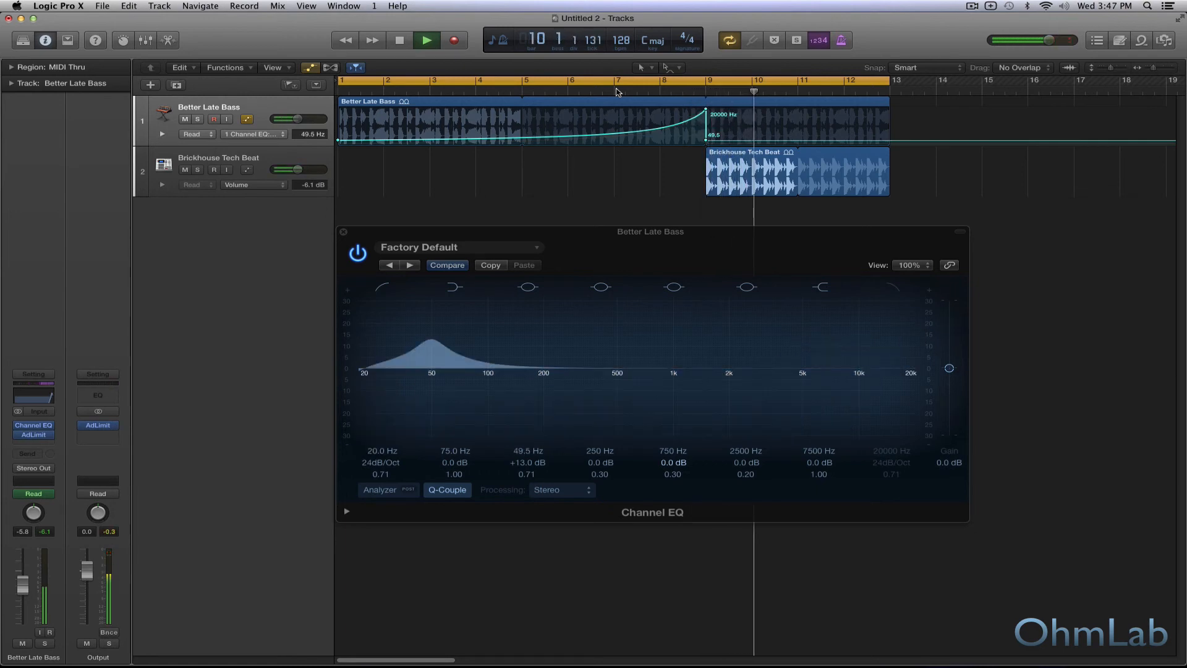
key(space)
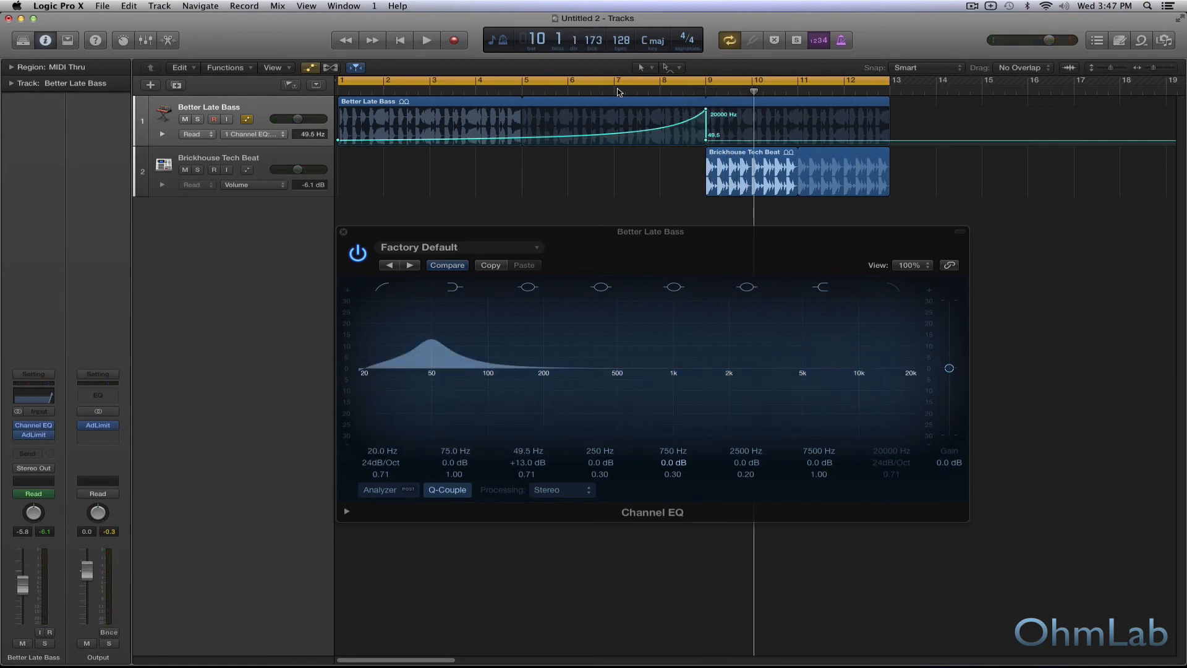